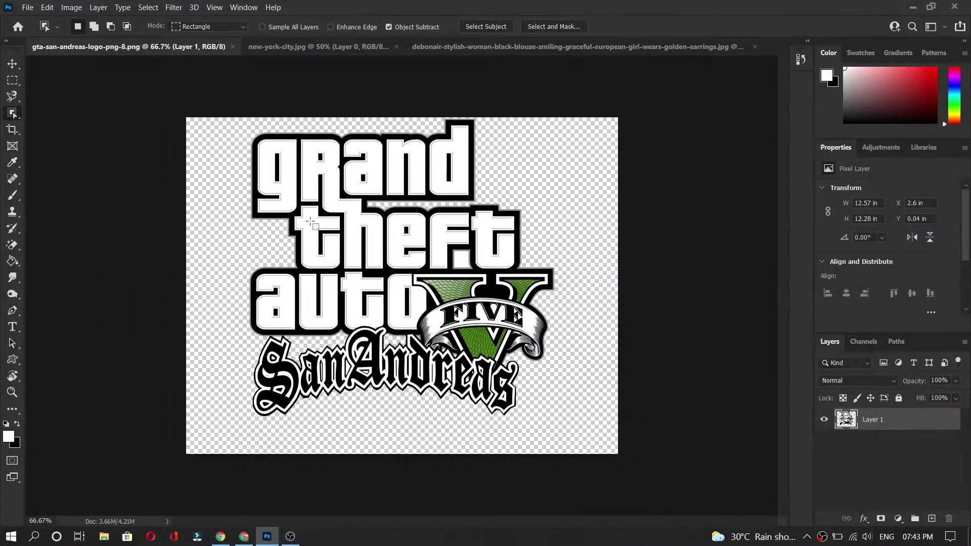
Step: Add a Black & White adjustment layer to the New York skyline photo, then select it with Layer 0
left_click(255, 46)
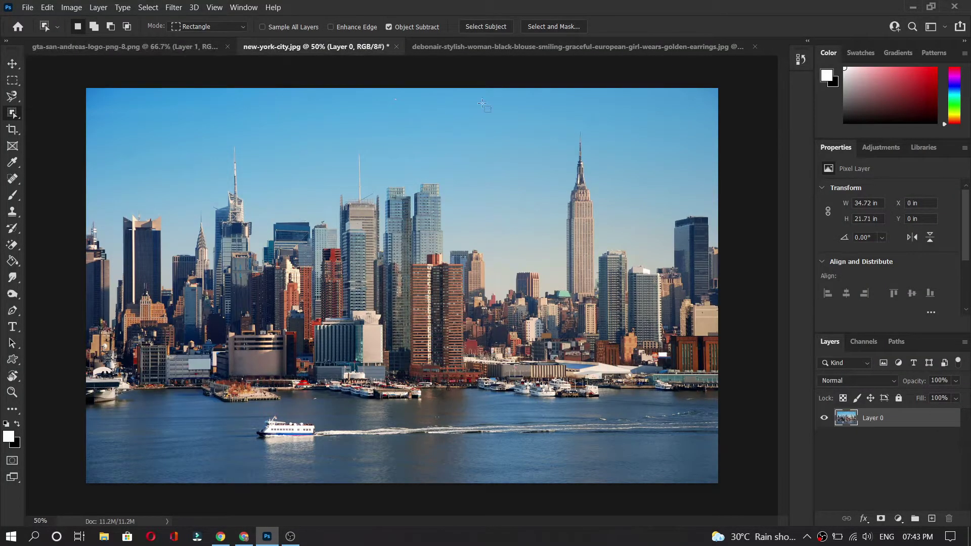
left_click(489, 46)
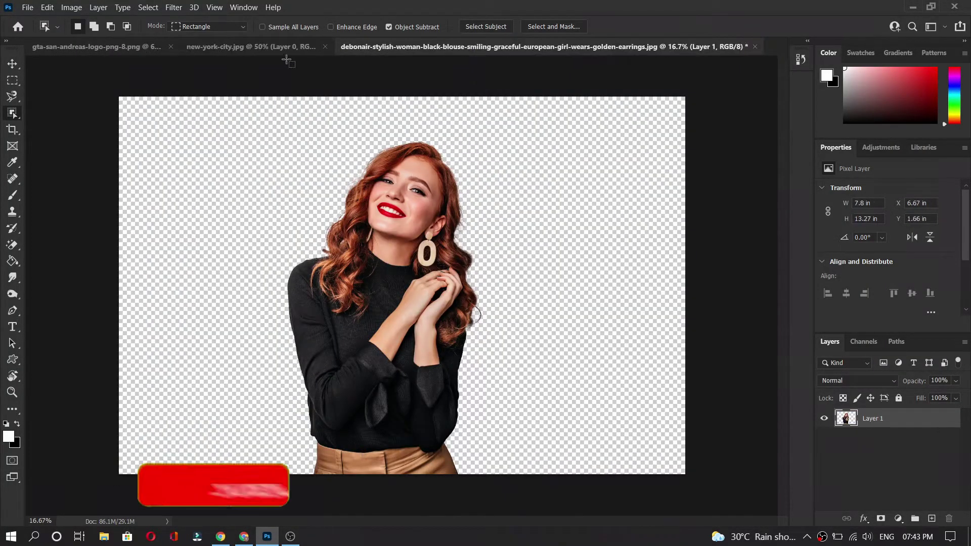
left_click(260, 47)
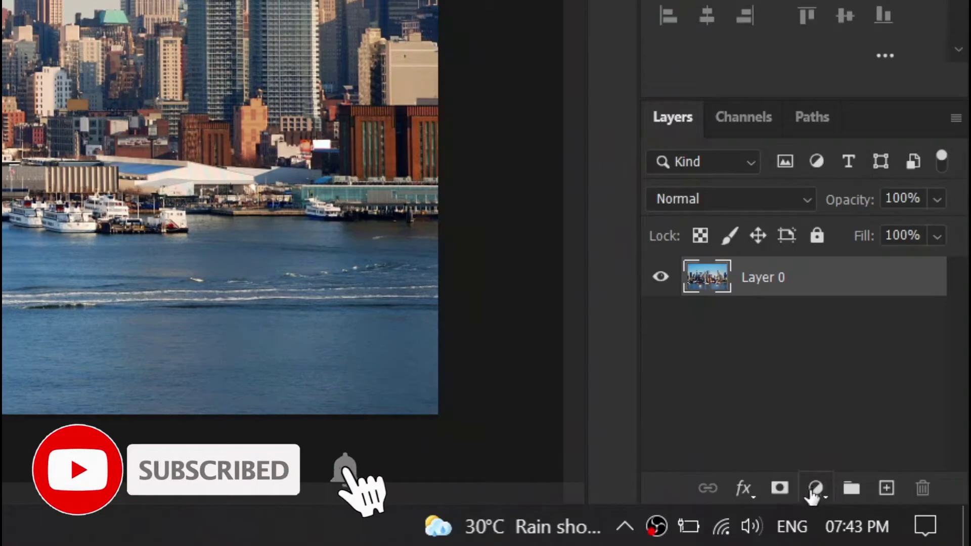
left_click(898, 519)
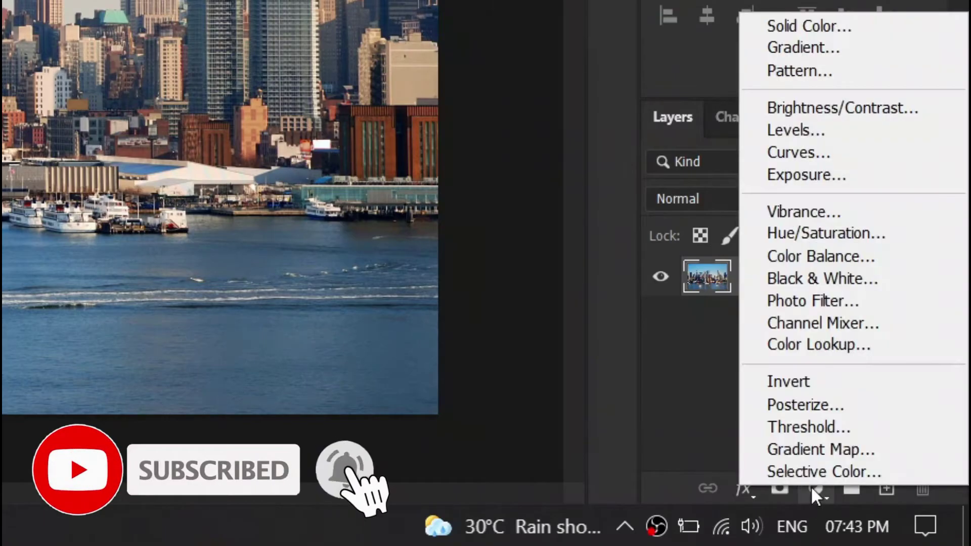
left_click(809, 278)
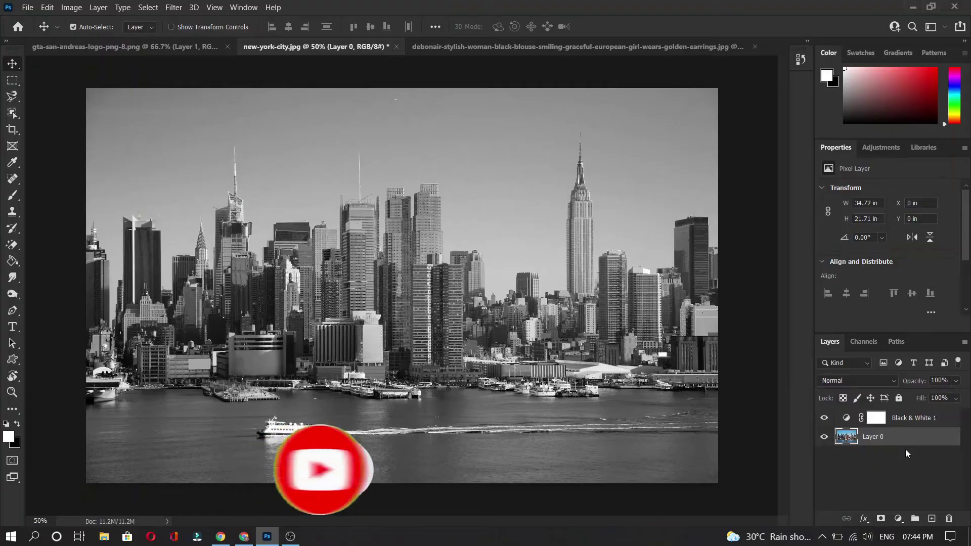
left_click(907, 439, "shift")
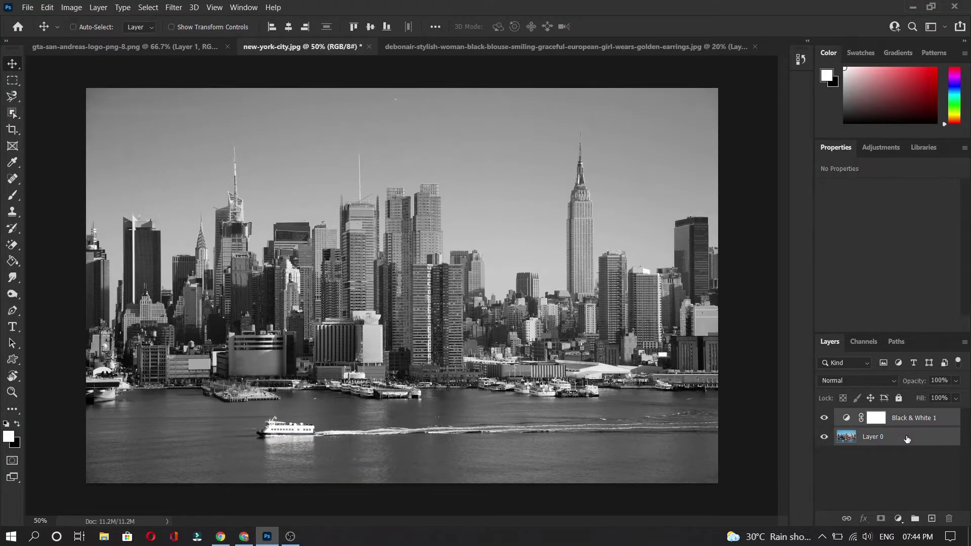
Step: Stamp the grayscale skyline into the woman's document and convert it to a smart object
key("ctrl+alt+shift+e")
left_click_drag(289, 250, 329, 288)
key("ctrl+minus")
key("ctrl+minus")
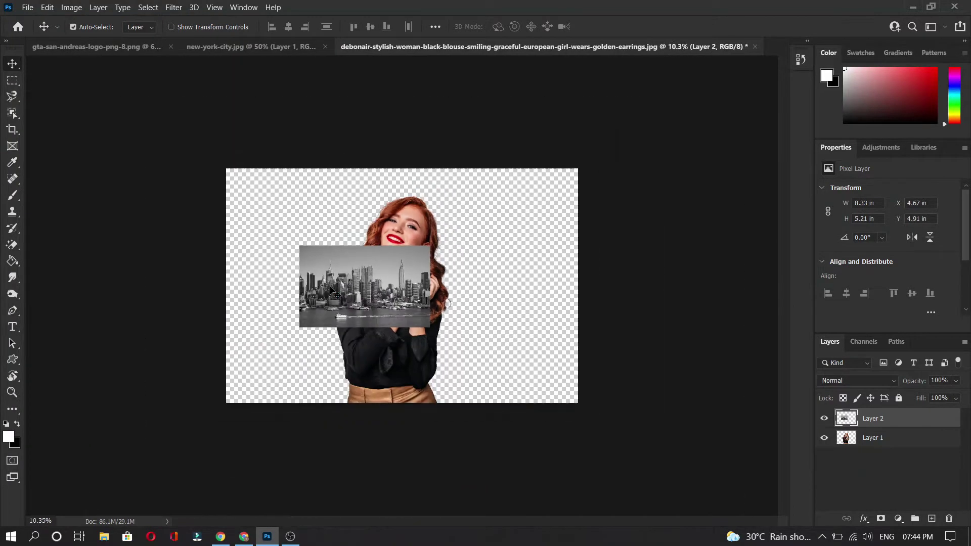
right_click(873, 418)
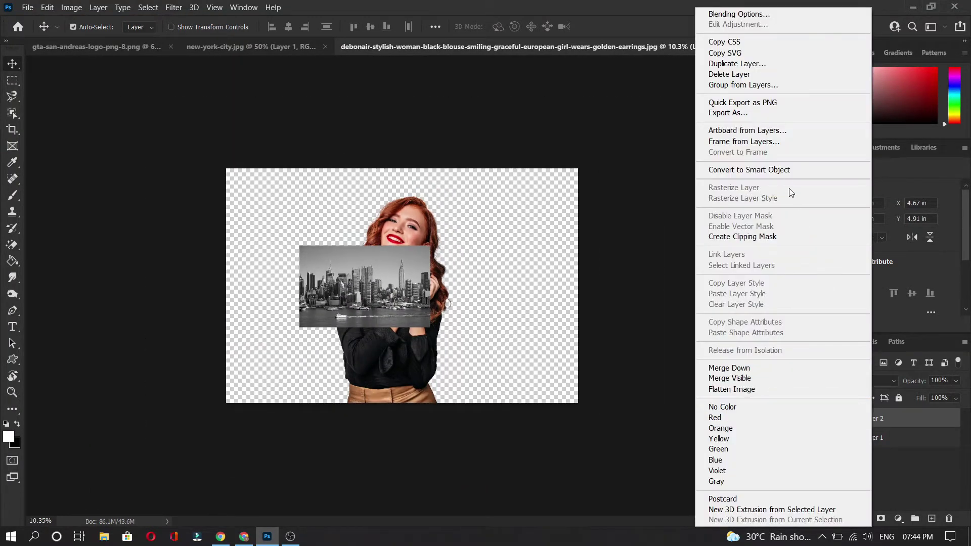
left_click(783, 174)
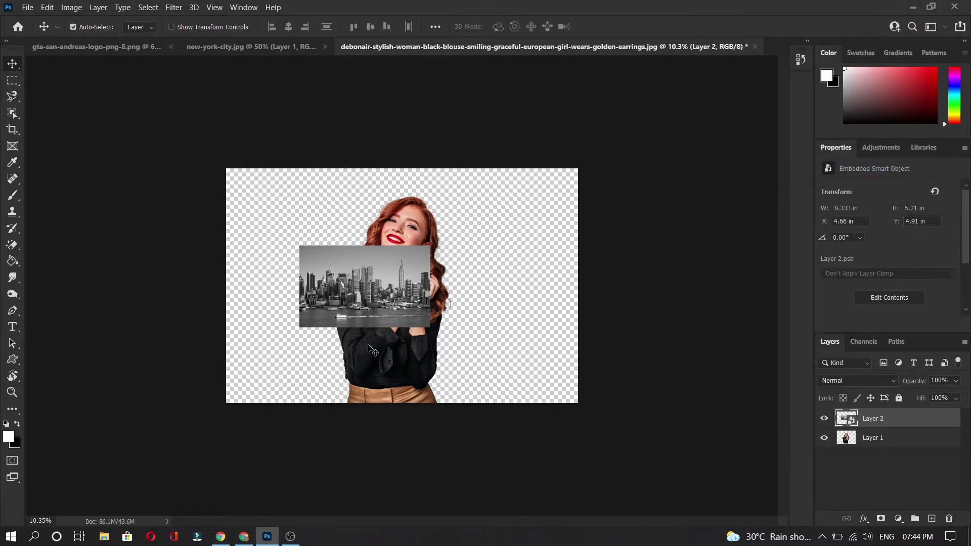
Step: Enlarge the skyline layer to about 303% and shift it right to cover the canvas
key("ctrl+t")
left_click_drag(430, 246, 584, 198)
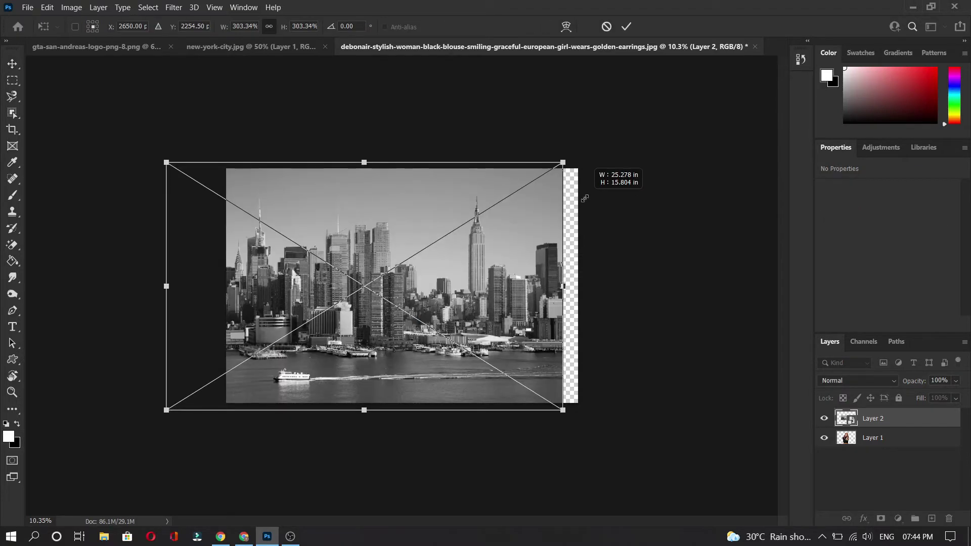
left_click_drag(496, 274, 522, 280)
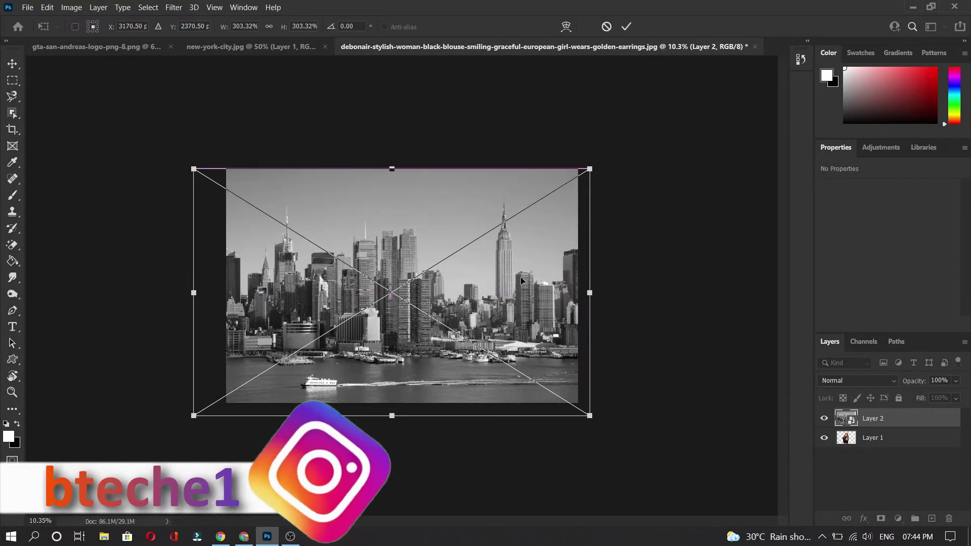
key("Return")
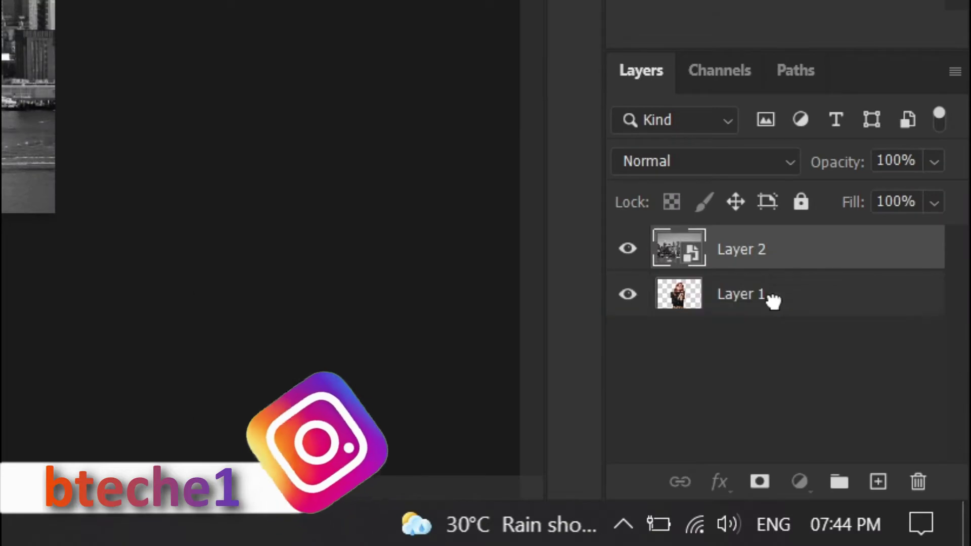
Step: Place the woman's layer above the skyline, move her to the right, and duplicate her as Layer 1 copy
left_click_drag(771, 301, 758, 230)
left_click_drag(387, 293, 507, 291)
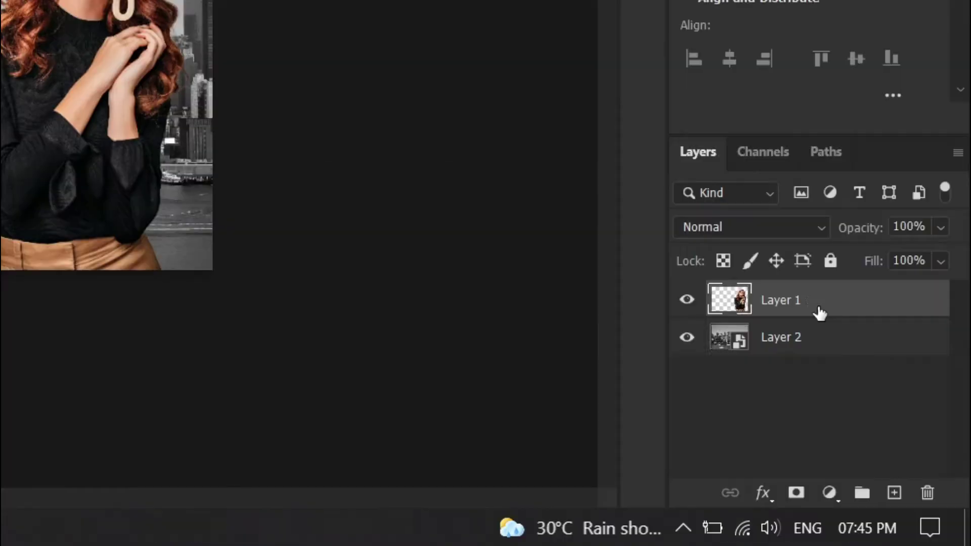
key("ctrl+j")
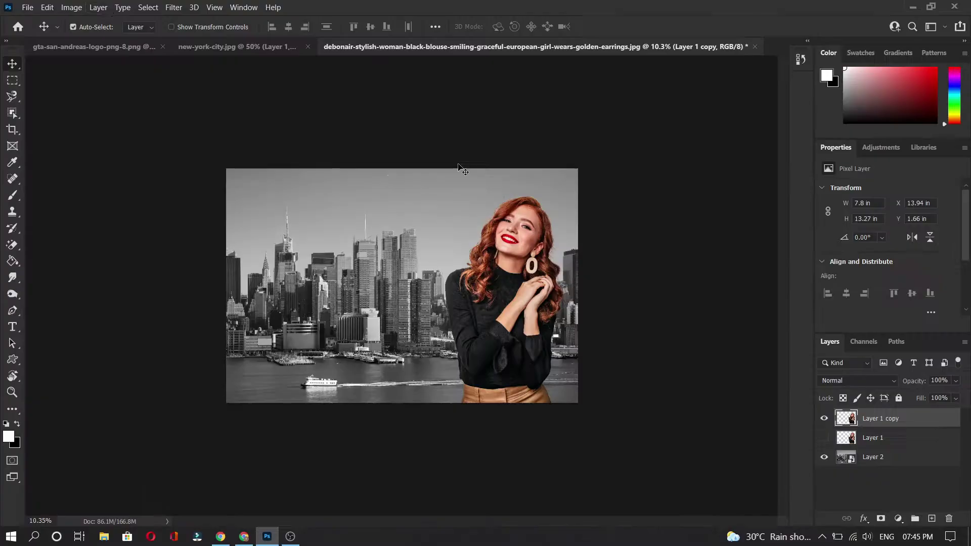
left_click(172, 8)
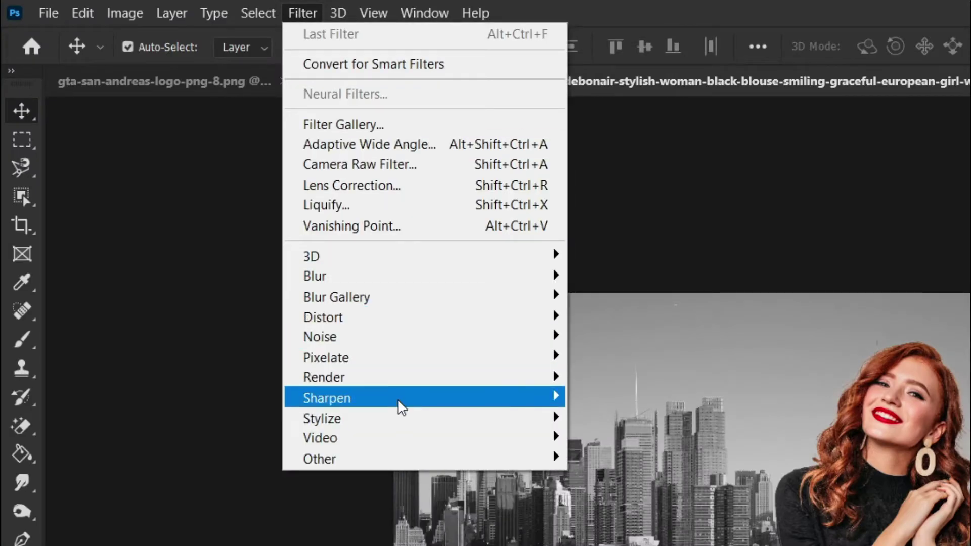
mouse_move(322, 418)
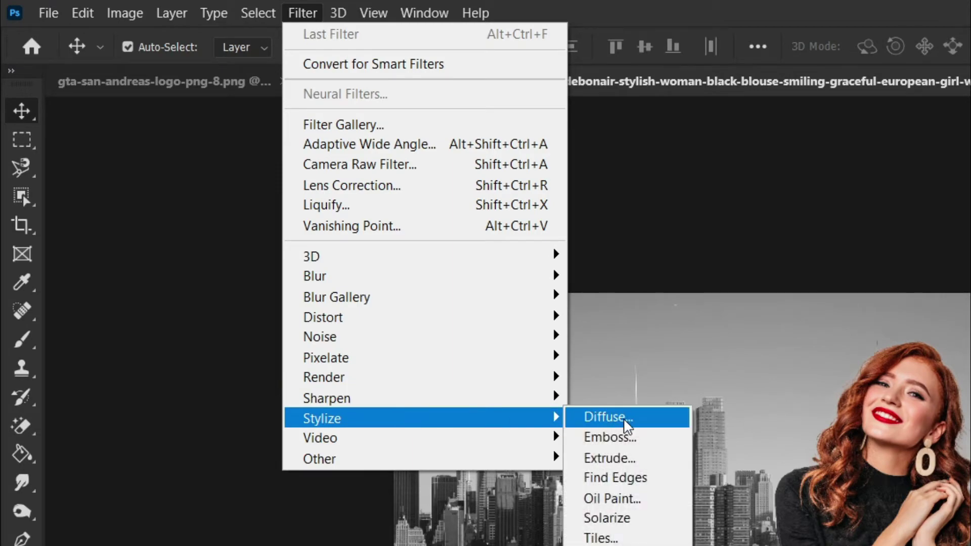
Step: Apply the Diffuse filter in Anisotropic mode to Layer 1 copy
left_click(625, 421)
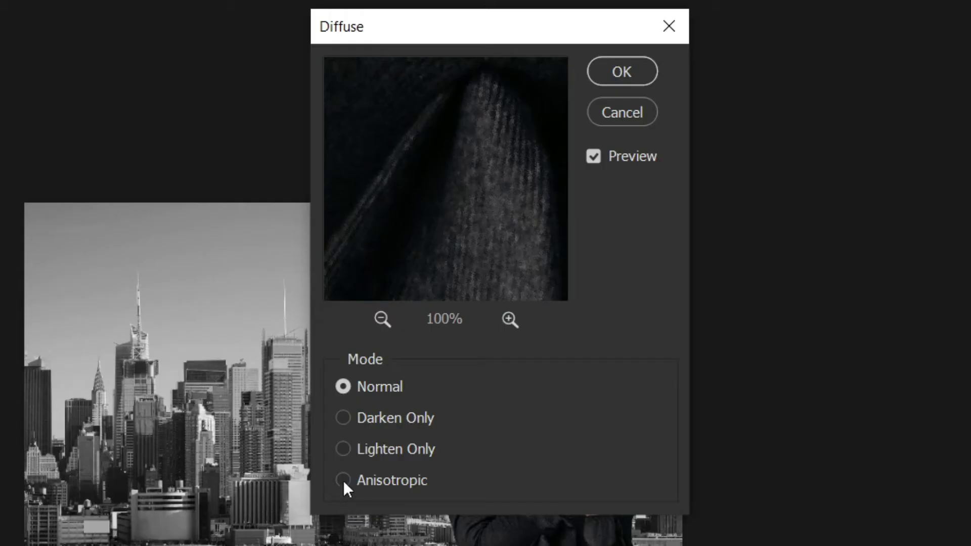
left_click(344, 480)
left_click(622, 71)
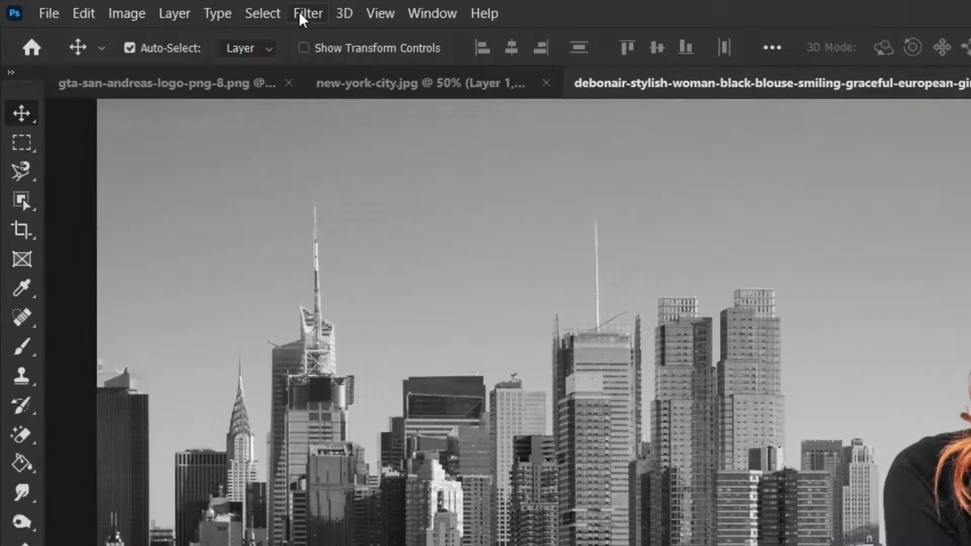
Step: Sharpen Layer 1 copy with Unsharp Mask: amount about 159%, radius 3.9 px, threshold 0
left_click(172, 7)
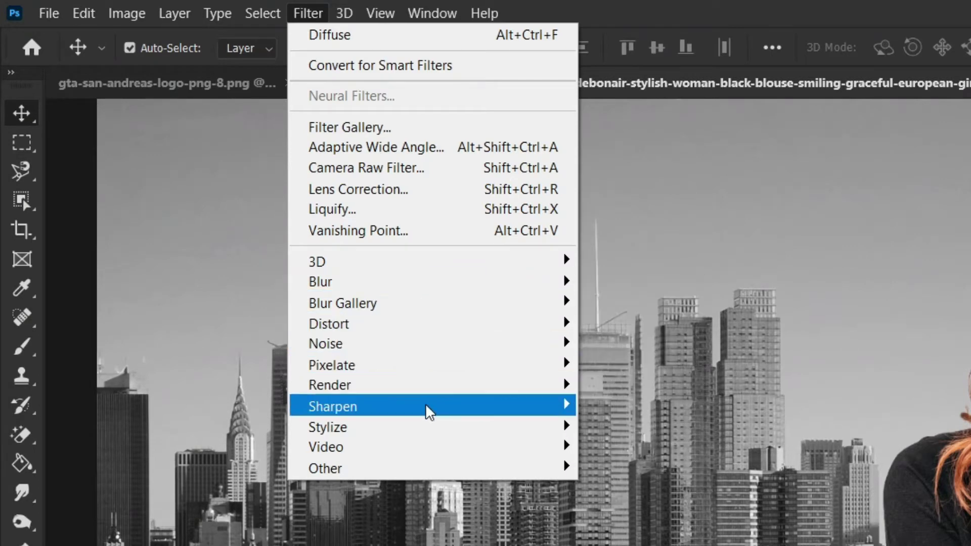
mouse_move(332, 406)
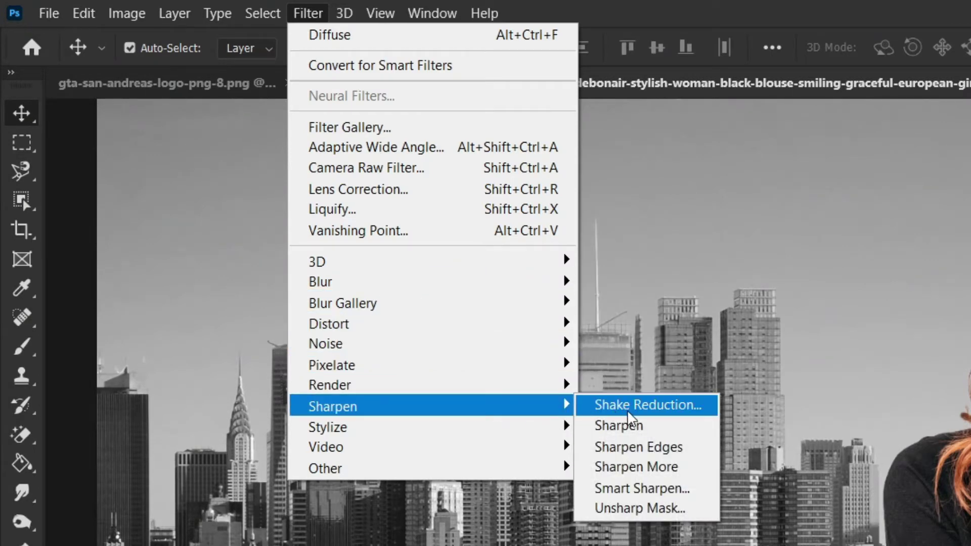
left_click(638, 508)
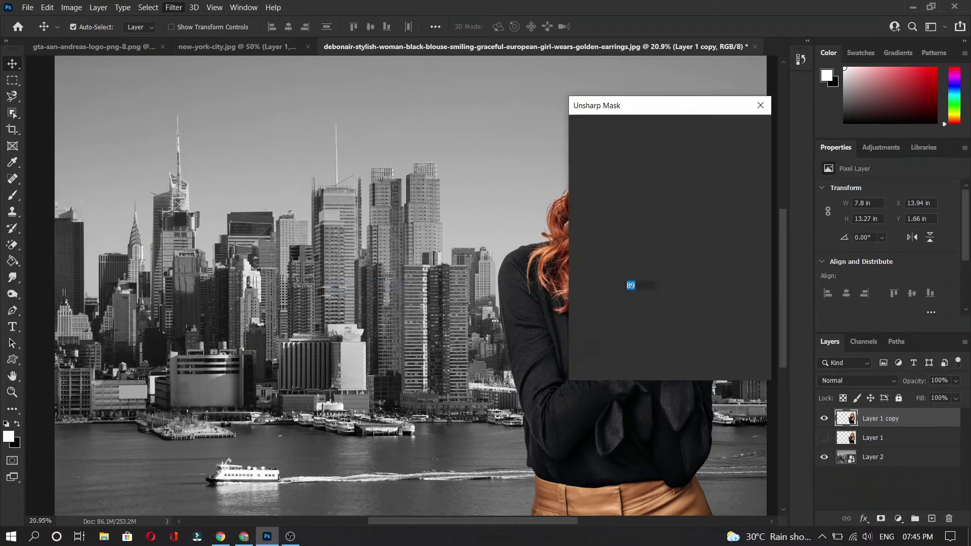
mouse_move(683, 111)
left_mouse_down()
mouse_move(297, 112)
mouse_move(349, 129)
left_mouse_up()
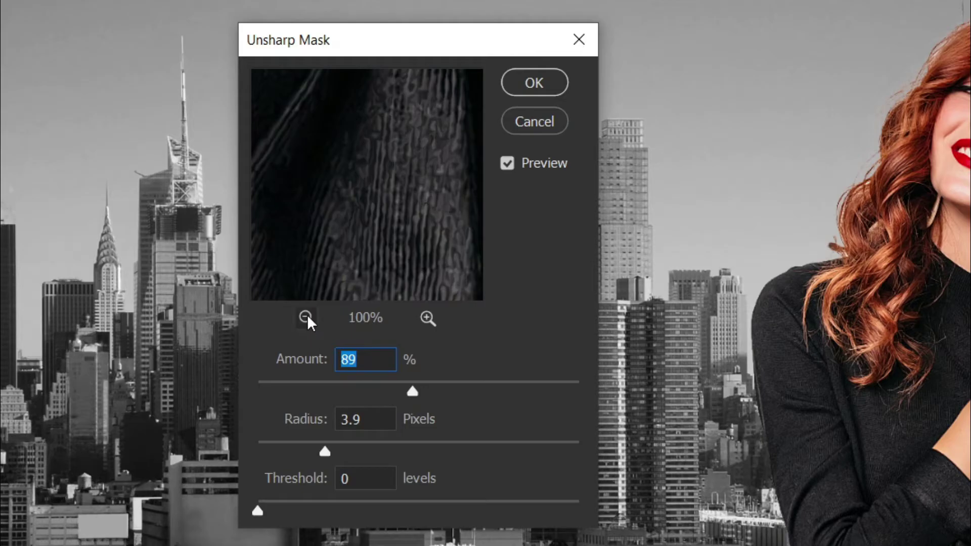
left_click(248, 274)
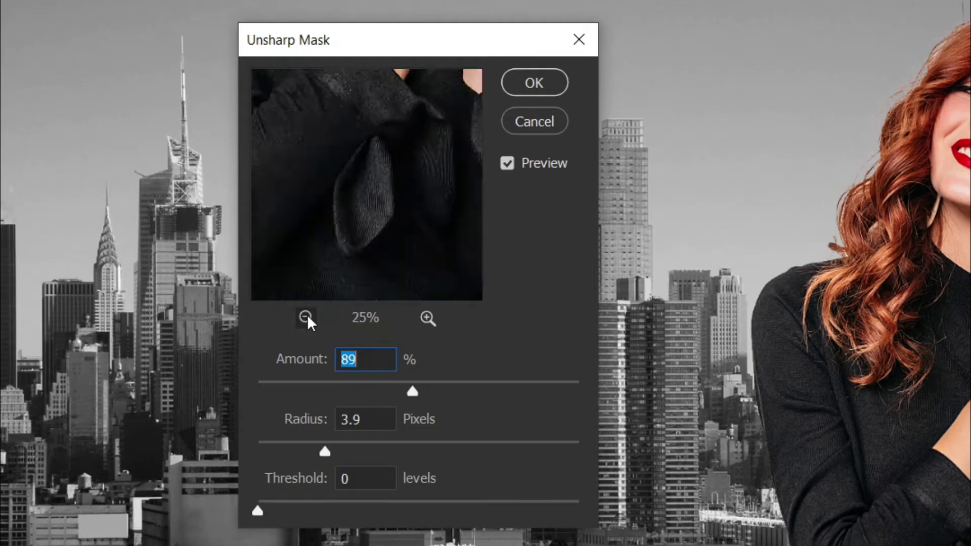
left_click_drag(309, 209, 308, 224)
key("Up")
key("Up")
left_click(428, 319)
left_click(427, 319)
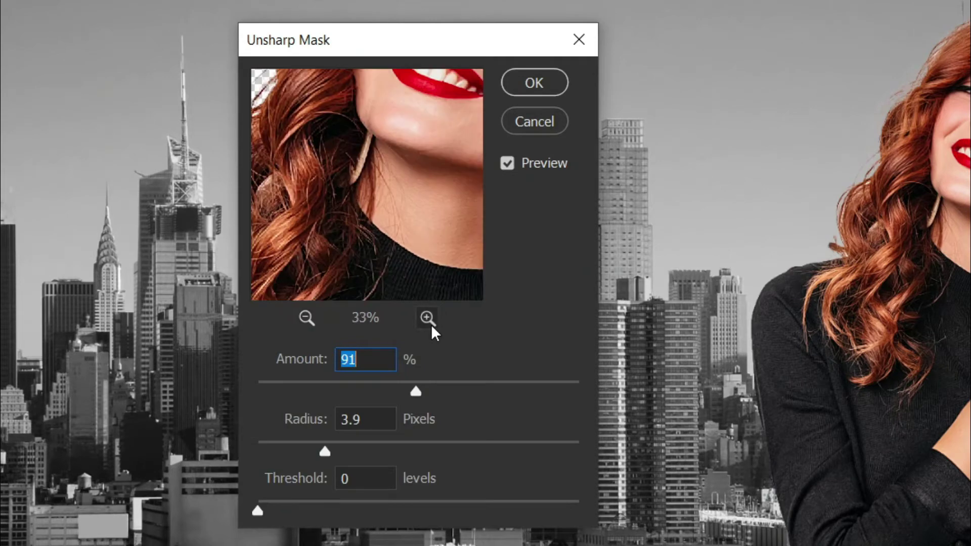
mouse_move(405, 167)
left_mouse_down()
mouse_move(398, 223)
mouse_move(353, 276)
left_mouse_up()
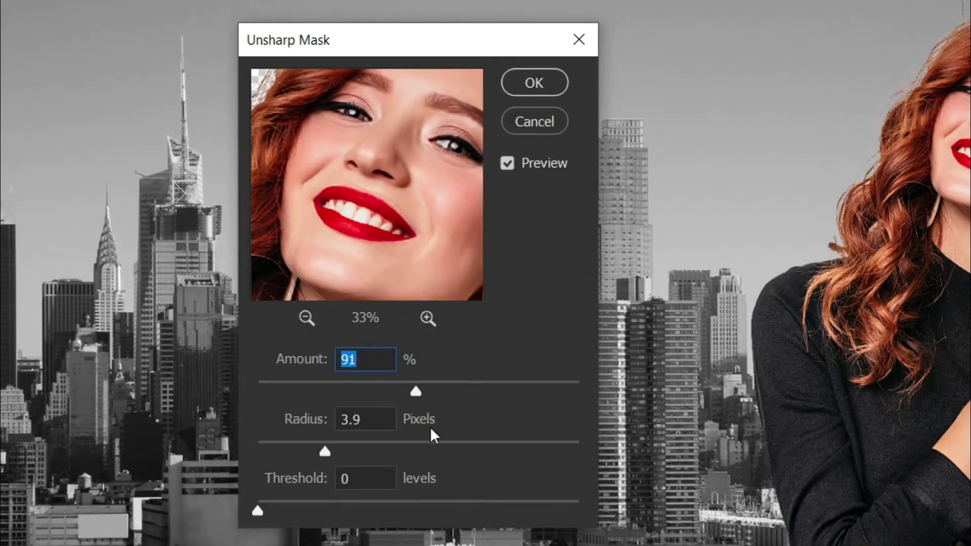
left_click_drag(417, 396, 485, 390)
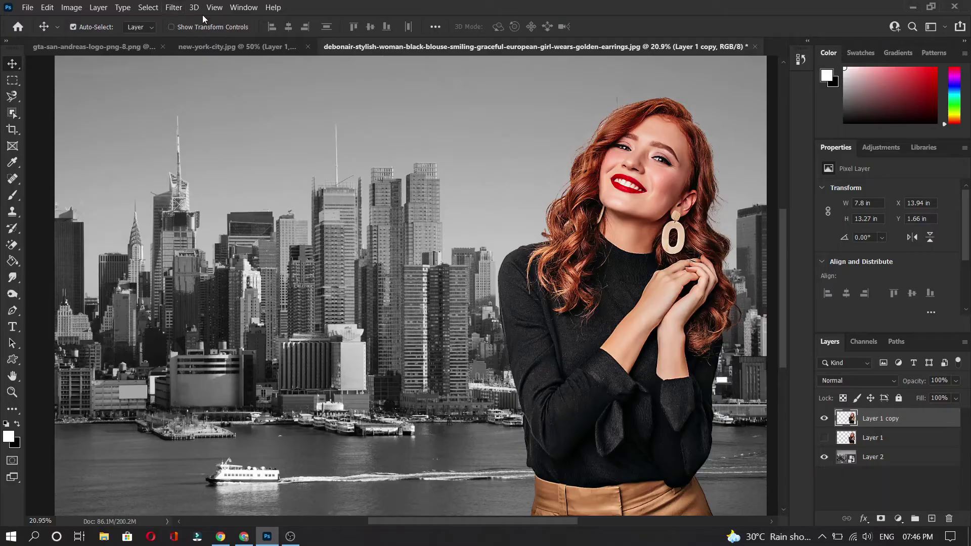
Step: Apply Oil Paint to Layer 1 copy with Stylization 7, Cleanliness 2.5 and Scale 0.1
left_click(274, 12)
mouse_move(292, 379)
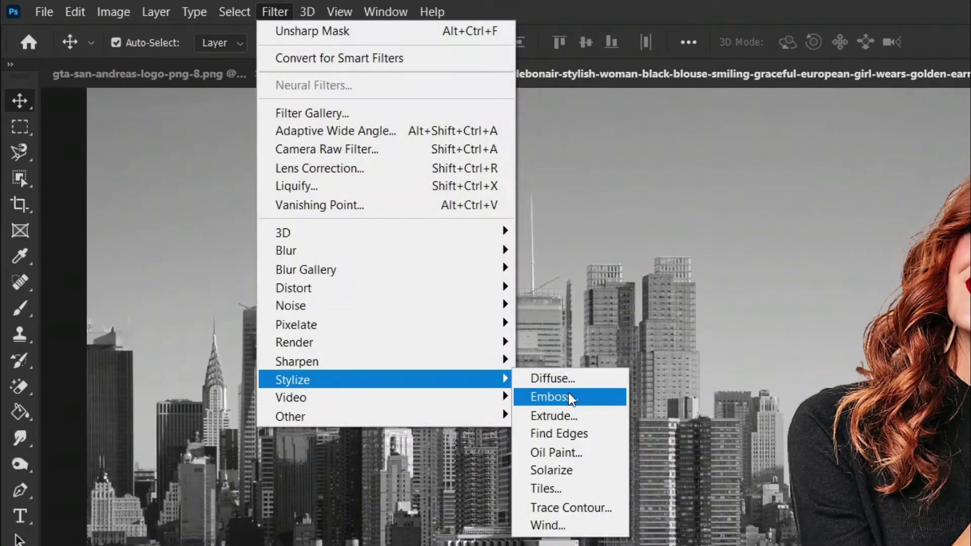
left_click(556, 453)
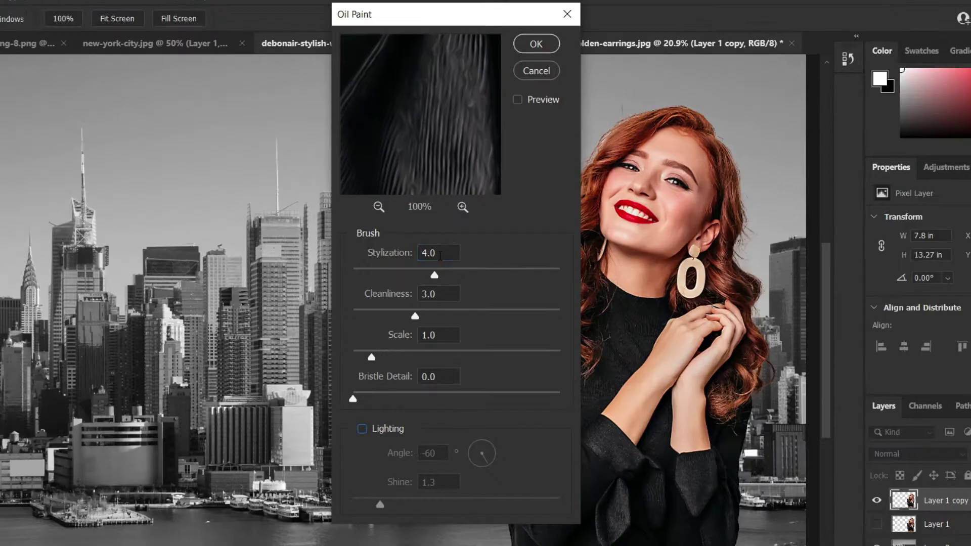
double_click(440, 255)
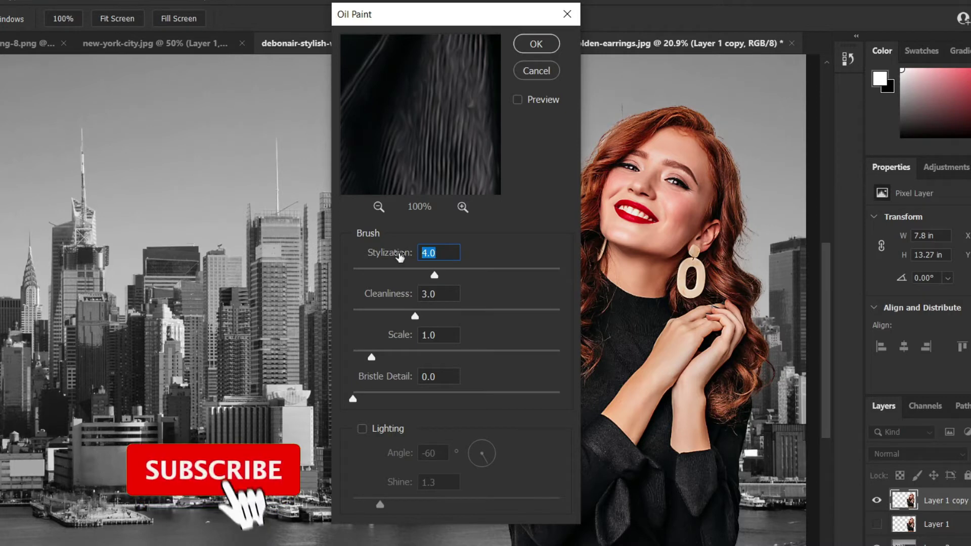
type("7")
key("Tab")
type("2.5")
key("Tab")
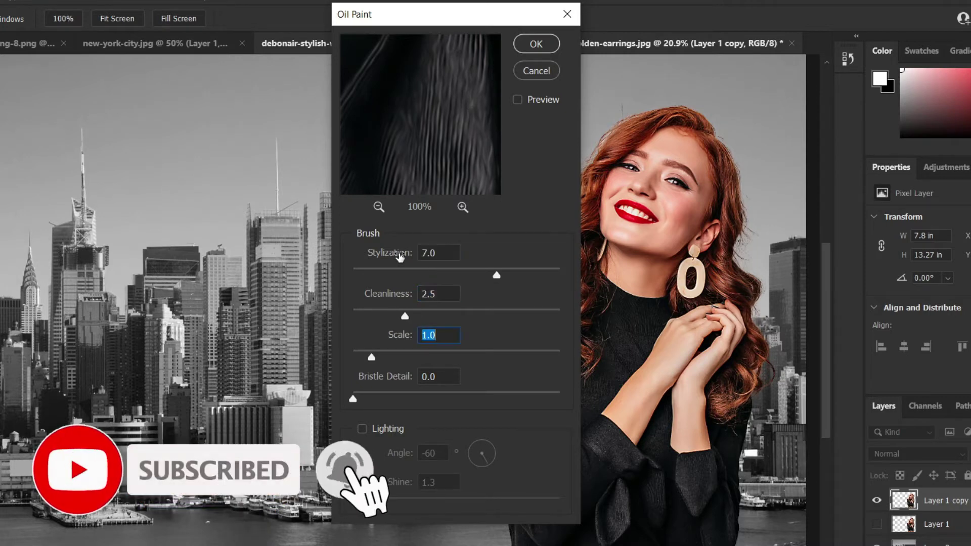
type("0.1")
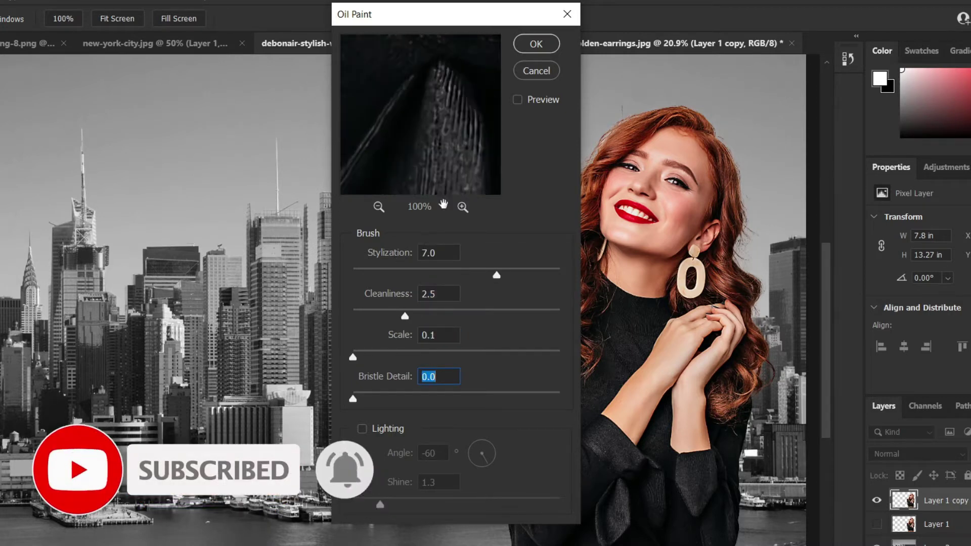
left_click_drag(429, 123, 394, 190)
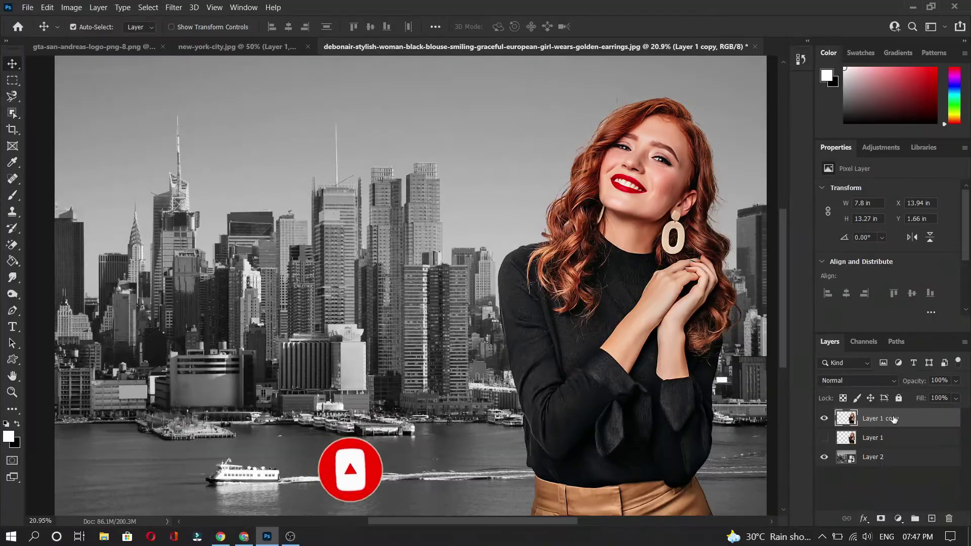
Step: Duplicate the woman layer as Layer 1 copy 2 and apply Cutout: 7 levels, edge simplicity 4, fidelity 1
key("ctrl+j")
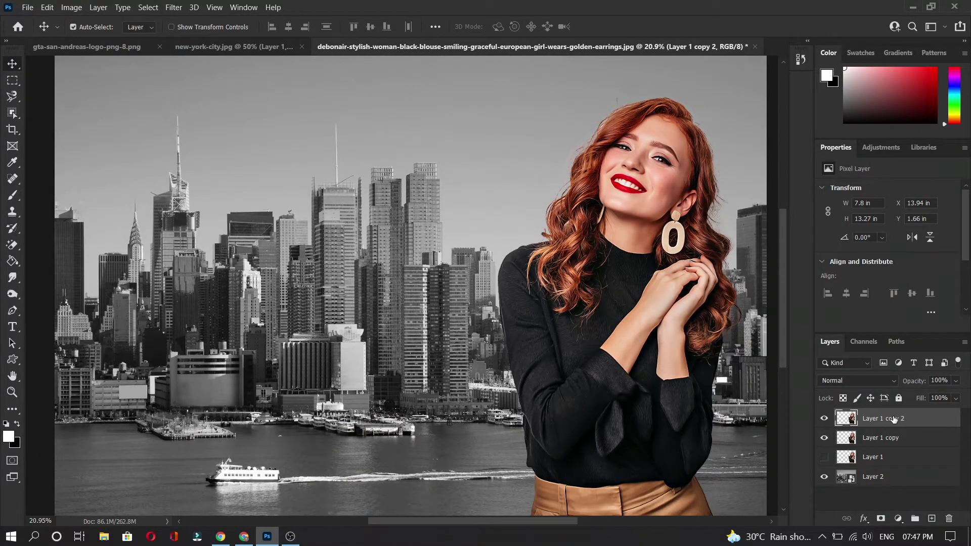
left_click(174, 7)
mouse_move(336, 355)
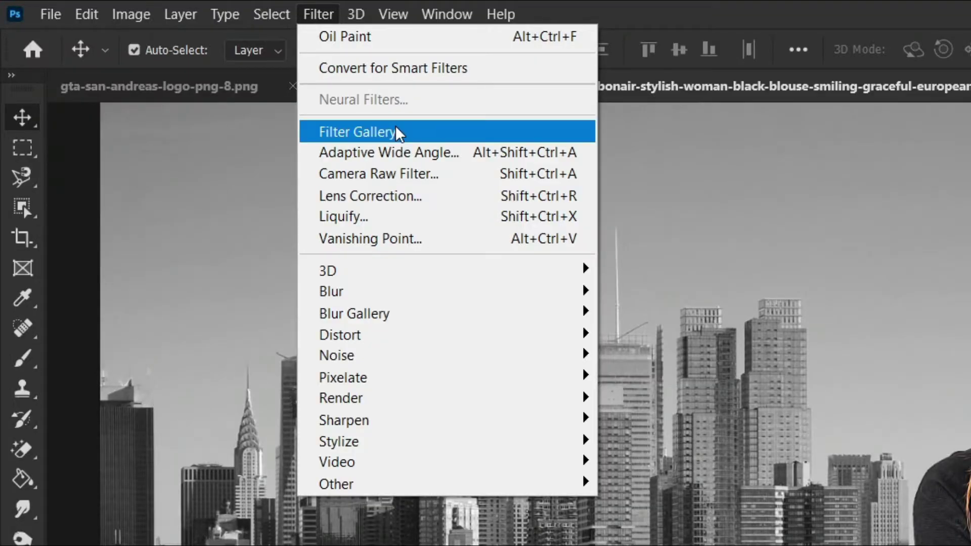
left_click(399, 132)
left_click(632, 33)
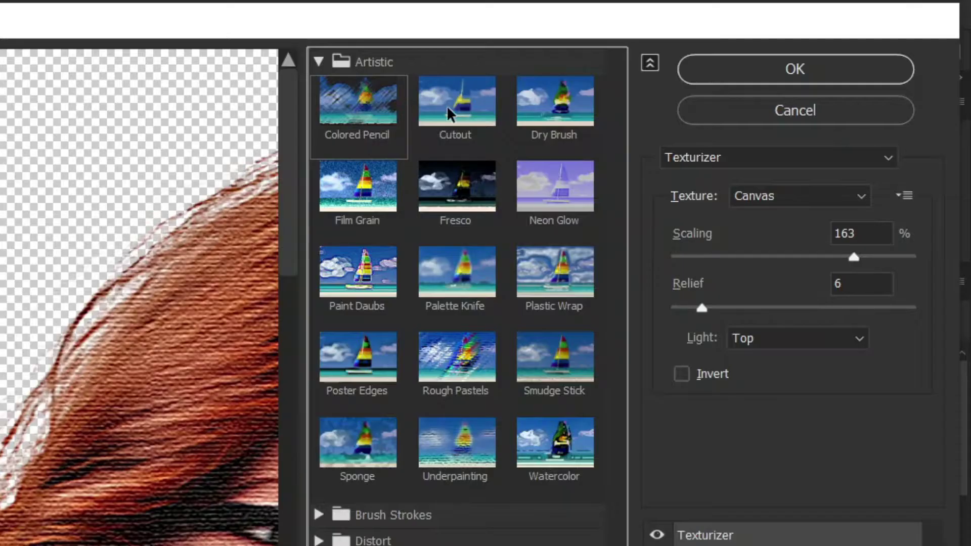
left_click(698, 60)
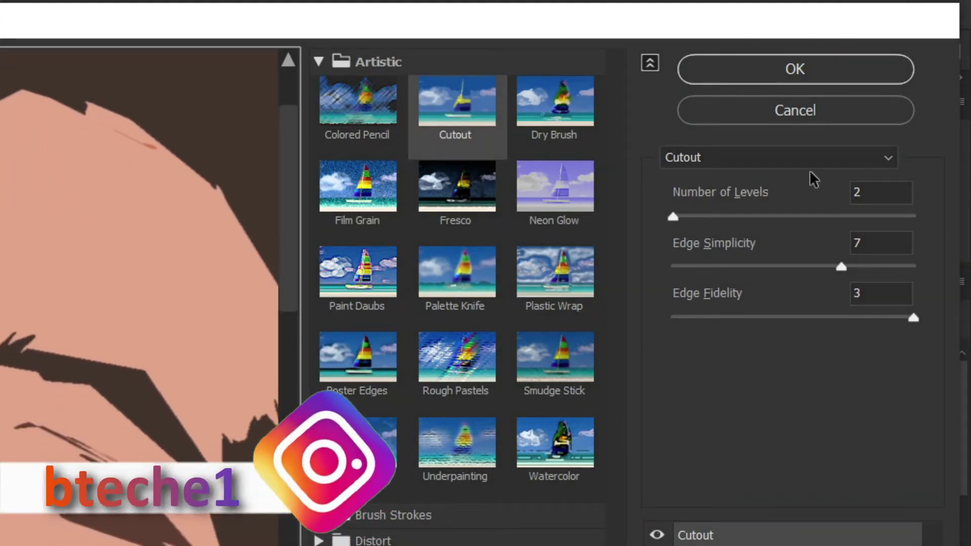
left_click(757, 156)
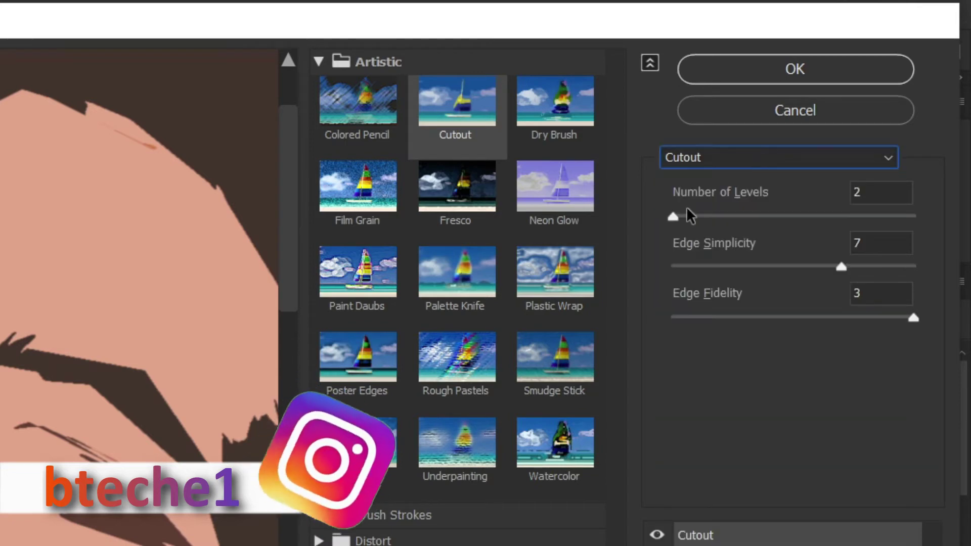
left_click_drag(673, 217, 913, 219)
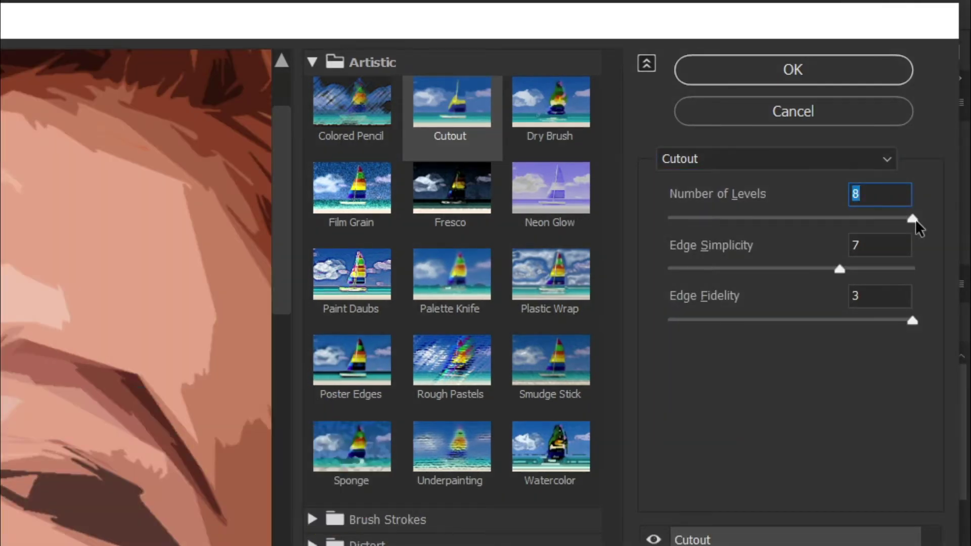
left_click_drag(840, 269, 797, 276)
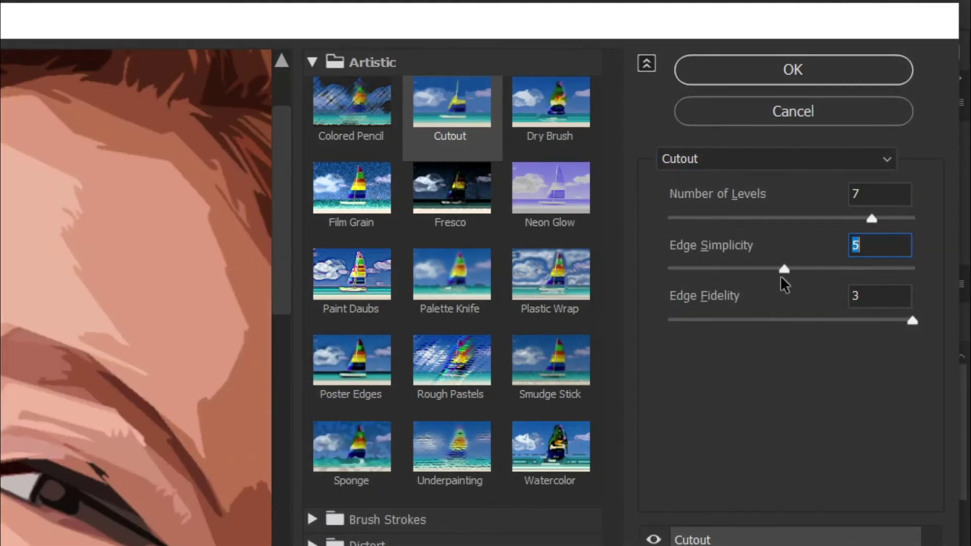
left_click_drag(801, 321, 668, 320)
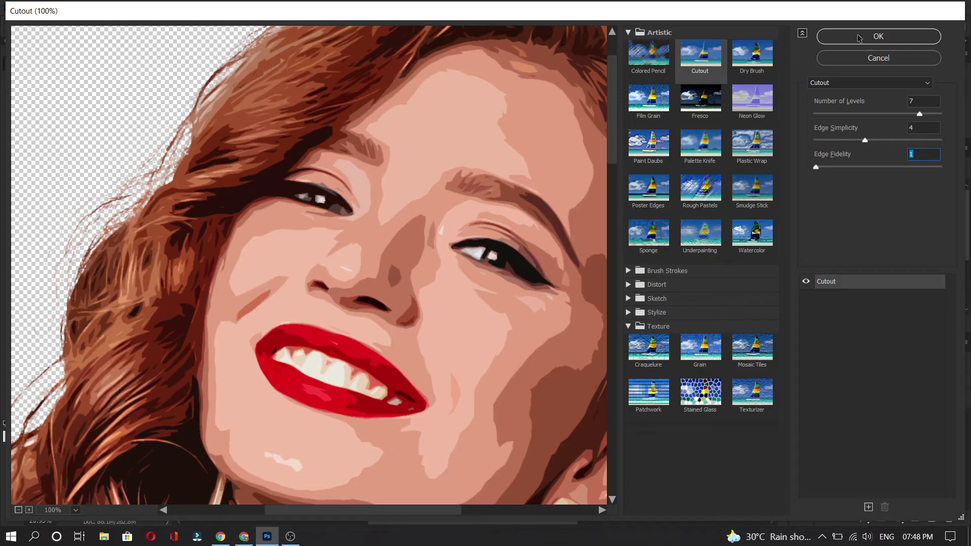
left_click(857, 37)
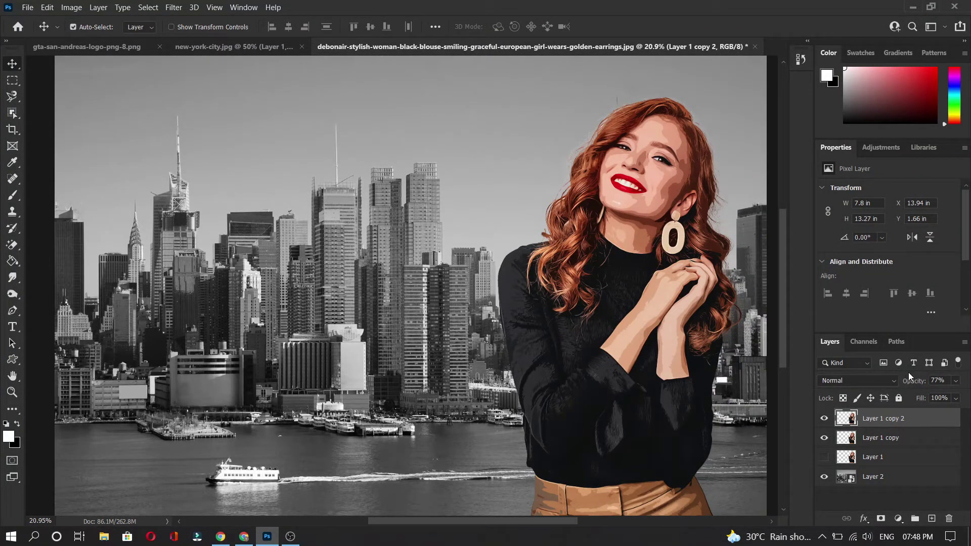
Step: Apply an Oil Paint smart filter to skyline Layer 2 with Stylization 4 and Cleanliness 2
left_click(886, 459)
left_click(882, 480)
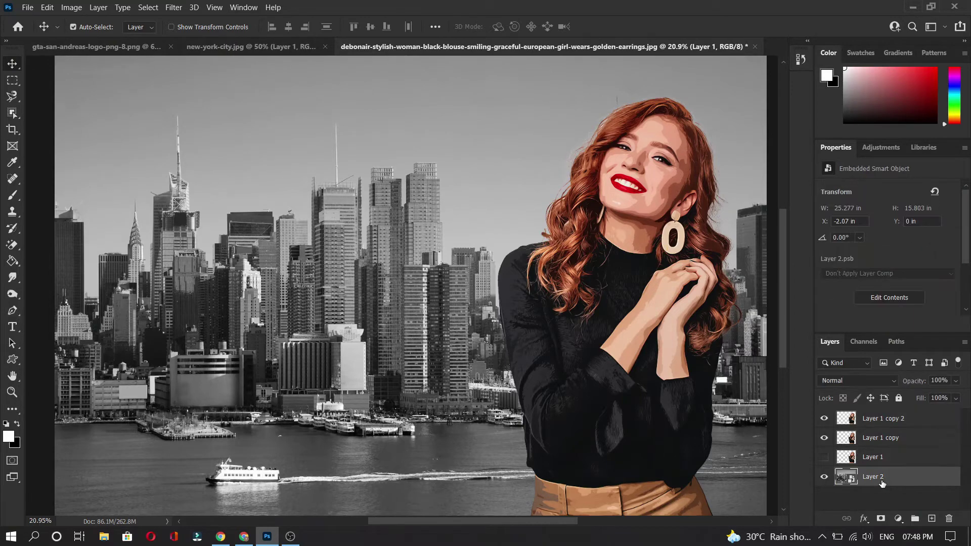
left_click(175, 7)
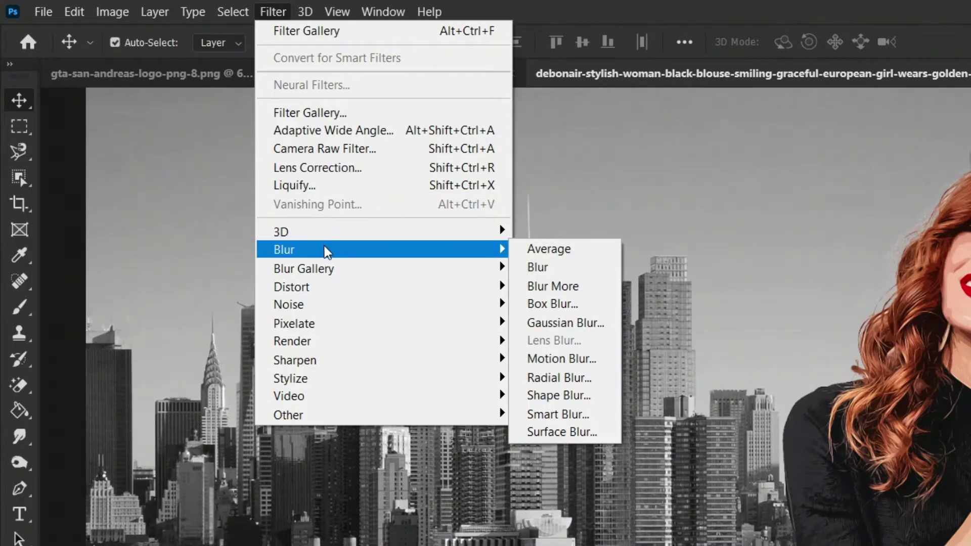
mouse_move(291, 378)
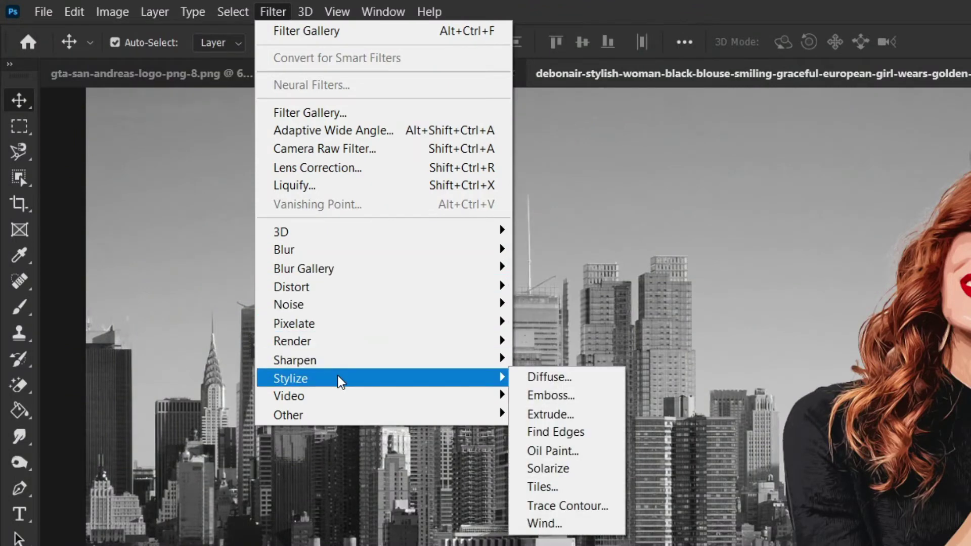
left_click(555, 450)
type("4")
key("Tab")
type("2")
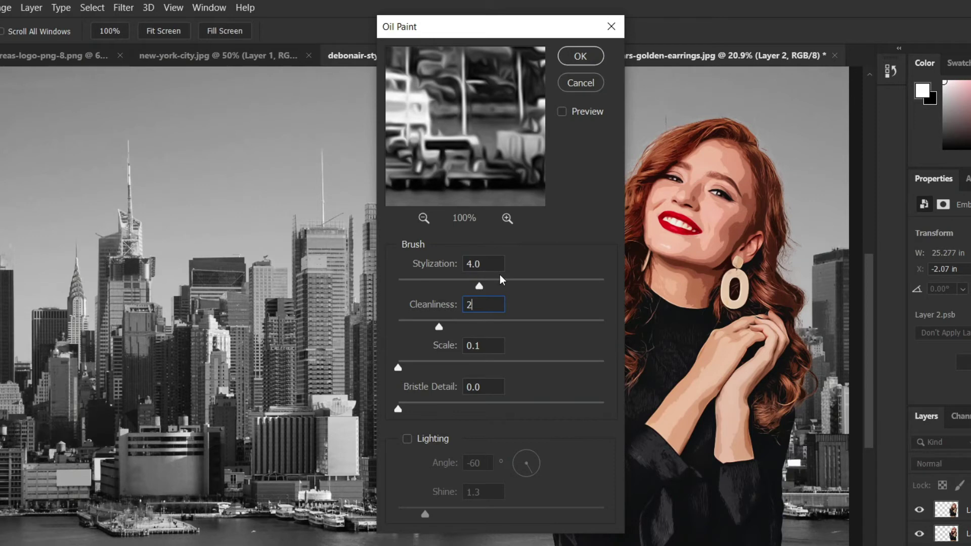
key("Tab")
left_click(579, 56)
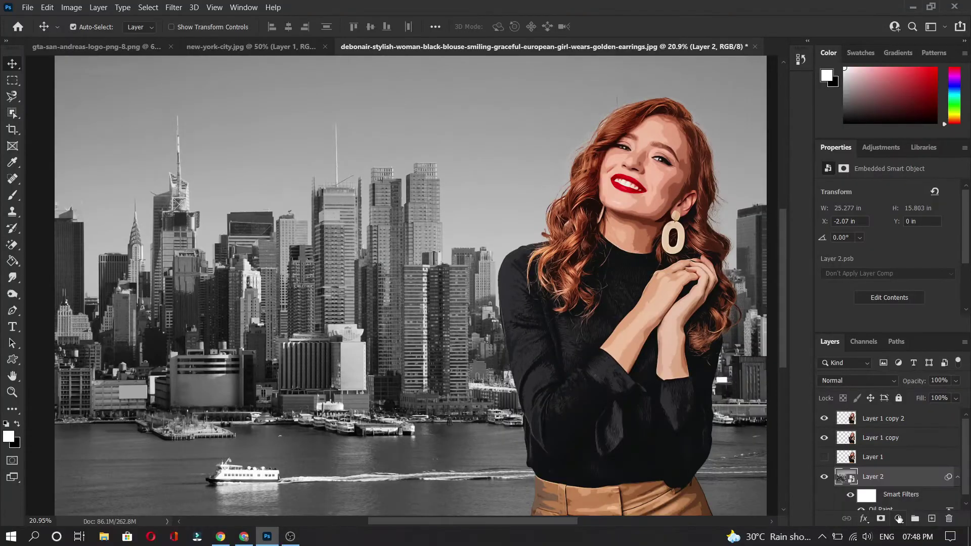
left_click(898, 519)
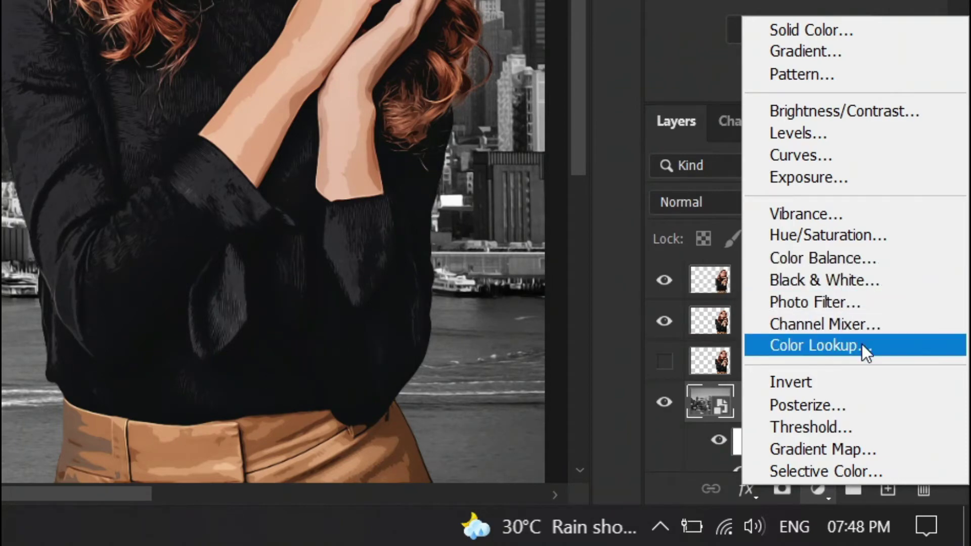
Step: Tint the skyline purple with a Color Lookup adjustment using the LateSunset 3D LUT
key("Escape")
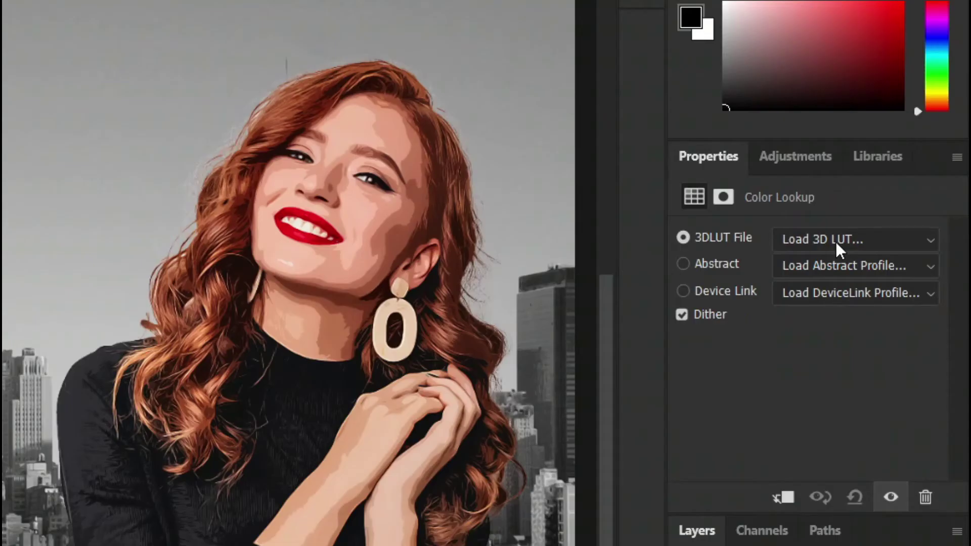
left_click(835, 241)
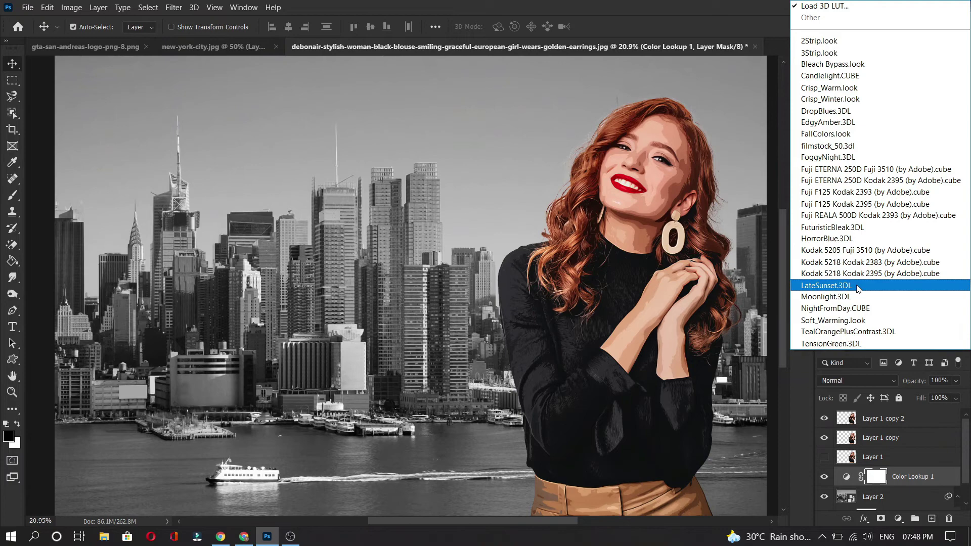
left_click(856, 284)
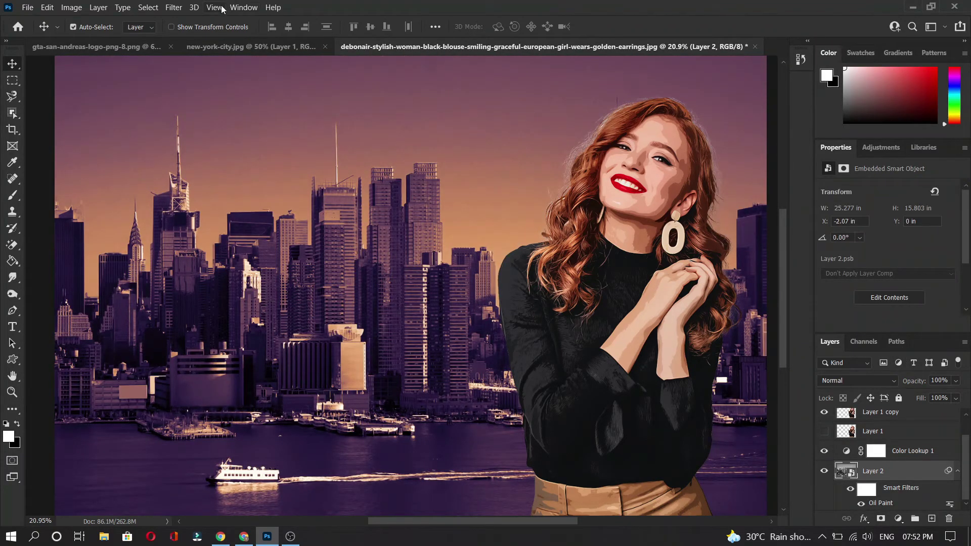
Step: Apply the Filter Gallery Cutout effect to skyline Layer 2
left_click(174, 7)
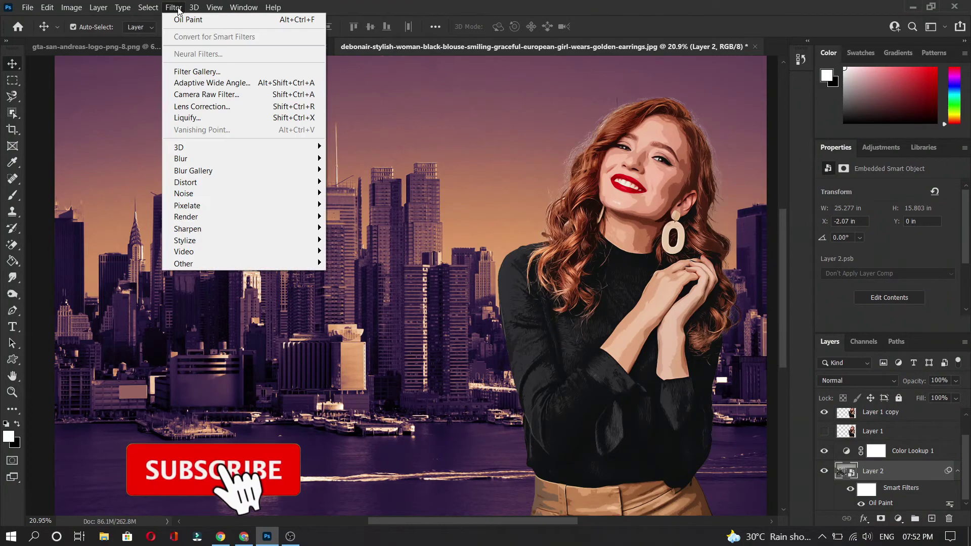
left_click(198, 71)
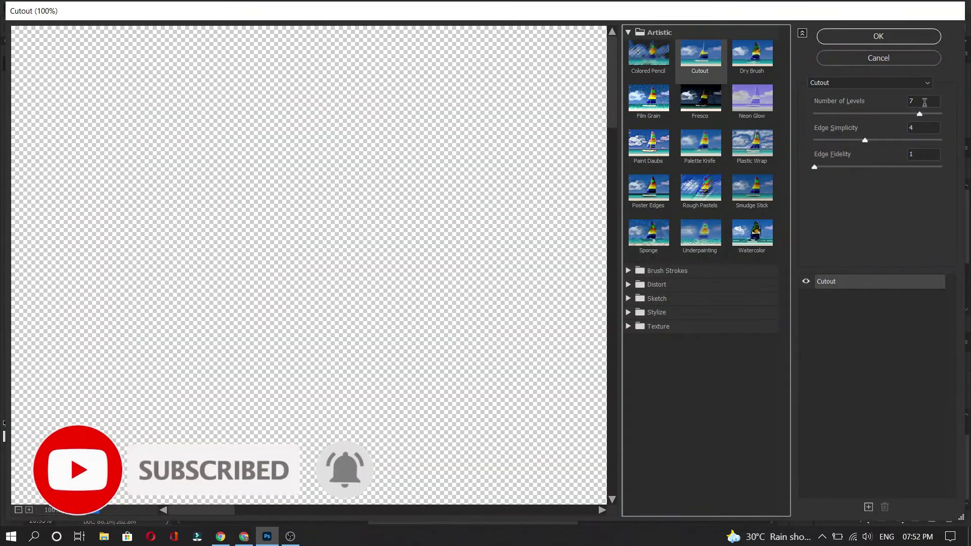
left_click(902, 38)
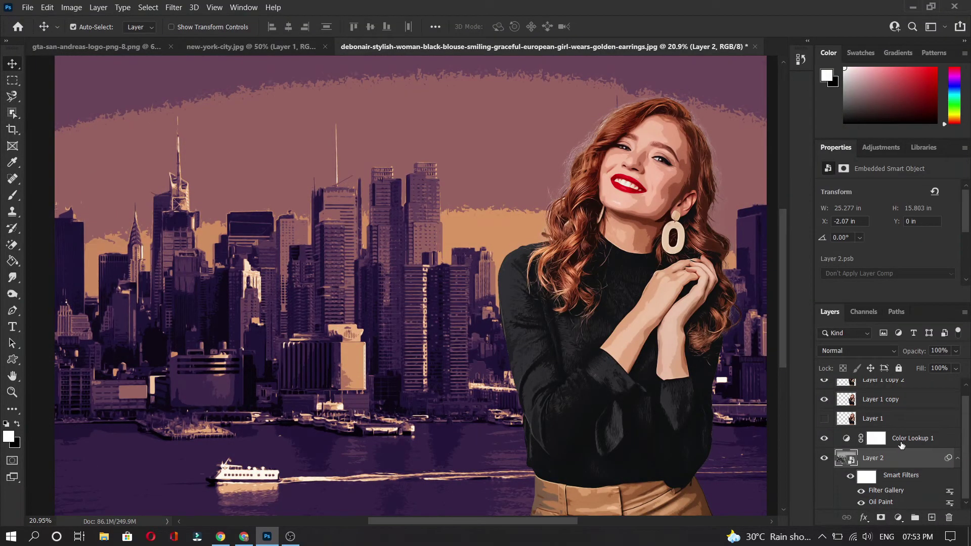
left_click(904, 443)
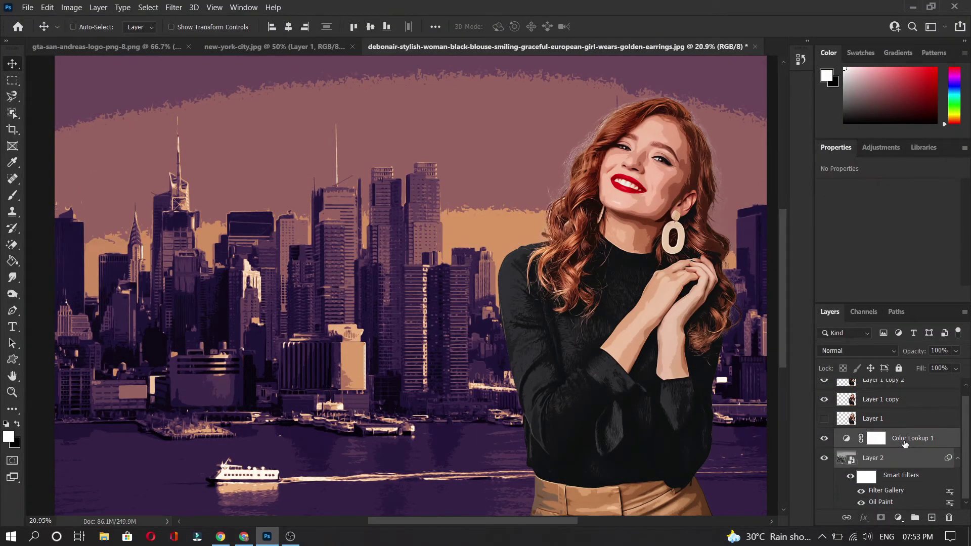
Step: Group the skyline and Color Lookup 1 as Group 1, and the three woman layers as Group 2
key("ctrl+g")
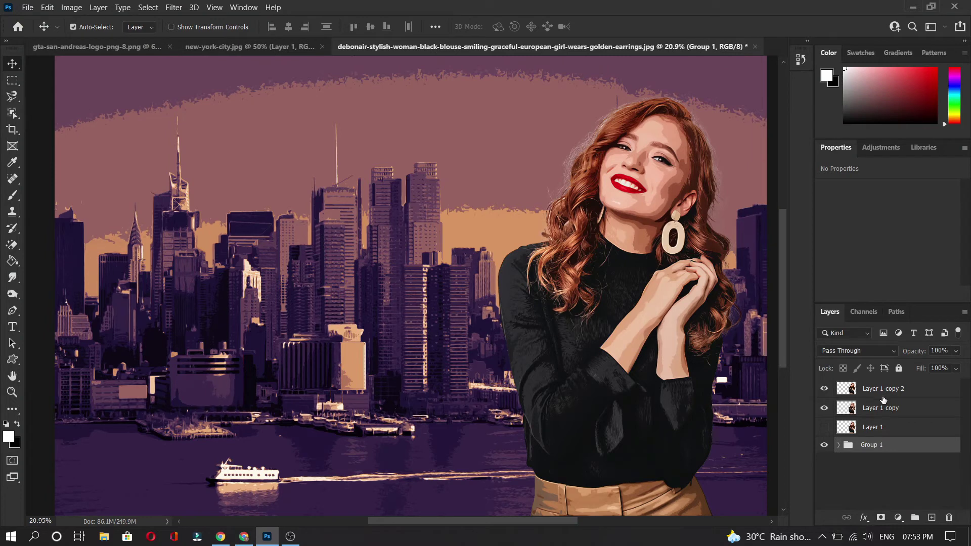
left_click(876, 428)
left_click(884, 388, "shift")
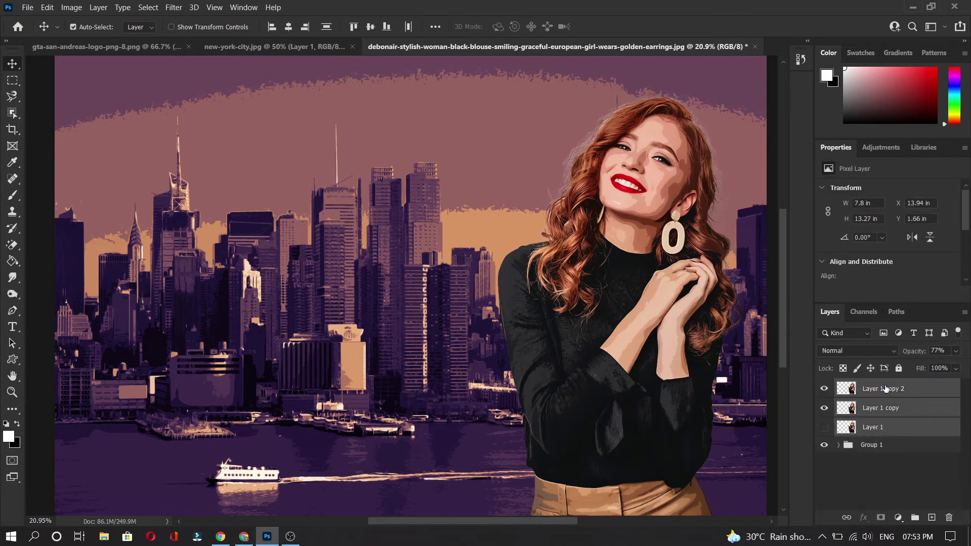
key("ctrl+g")
left_click(882, 455)
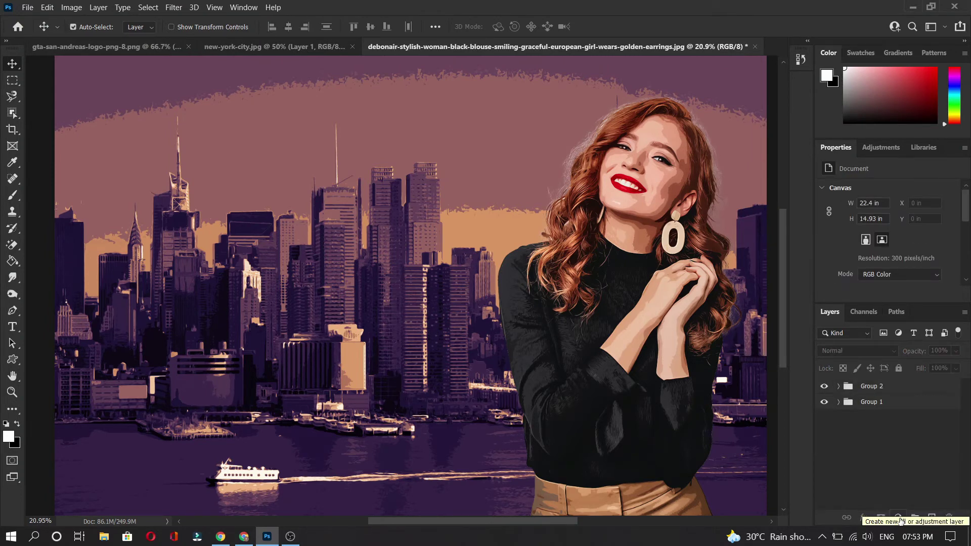
left_click(899, 519)
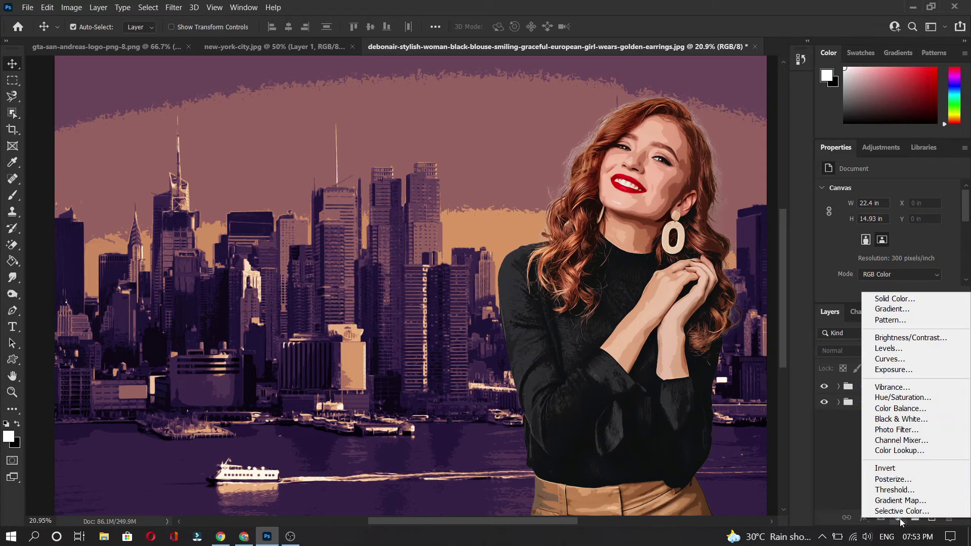
Step: Add a Crisp_Warm.look Color Lookup over the composite, then bring over the GTA San Andreas logo
left_click(909, 450)
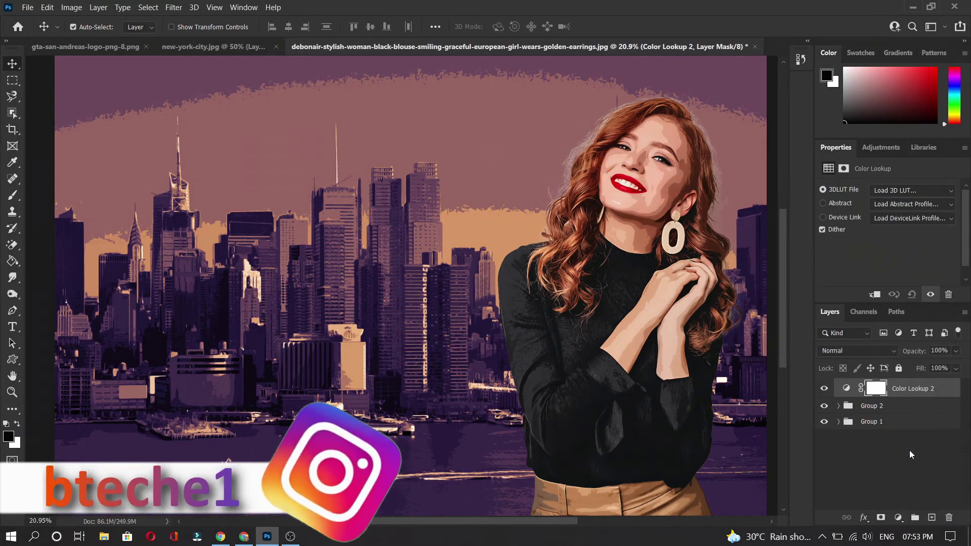
left_click(912, 188)
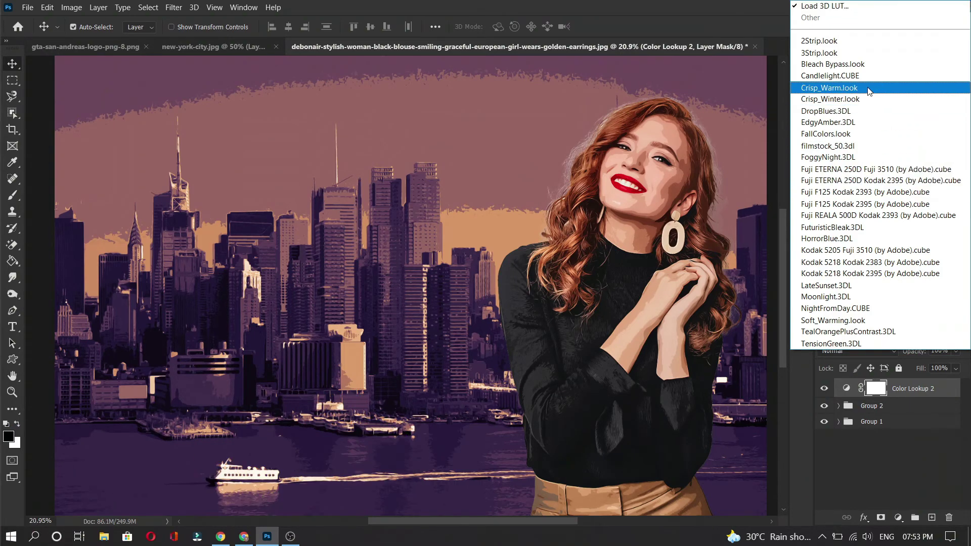
left_click(868, 89)
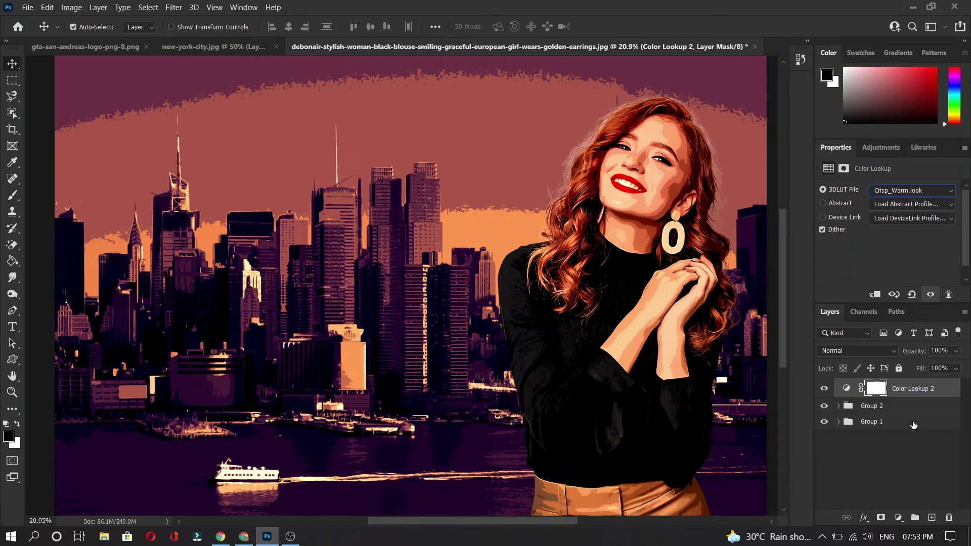
key("ctrl+Tab")
left_click_drag(273, 185, 337, 153)
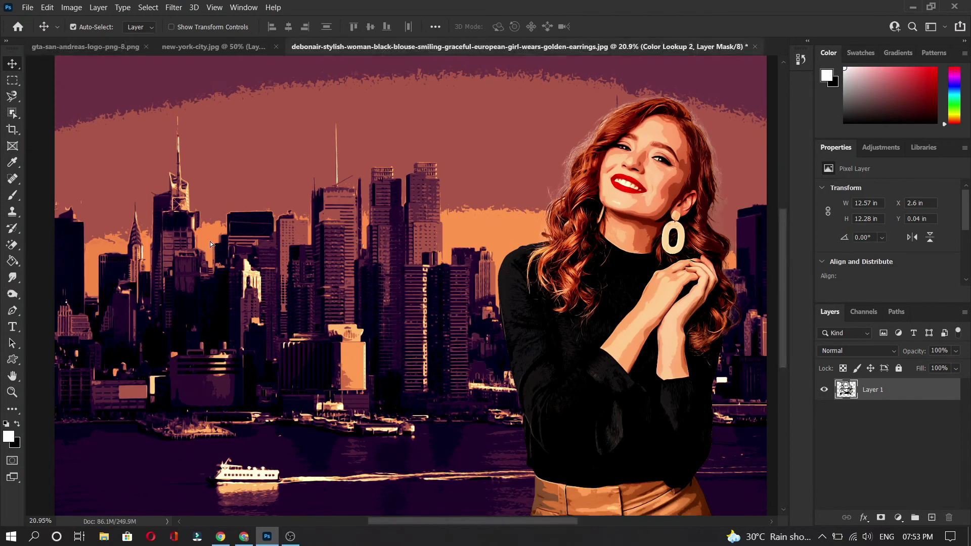
Step: Drop the logo in, scale it to about 247%, place it over the skyline, and move Color Lookup 2 above it
left_click_drag(211, 244, 212, 245)
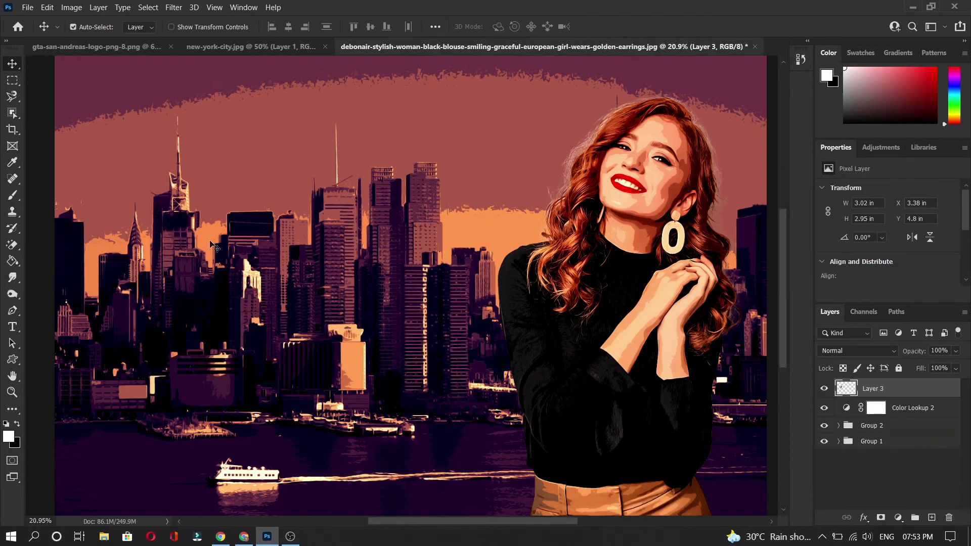
key("ctrl+0")
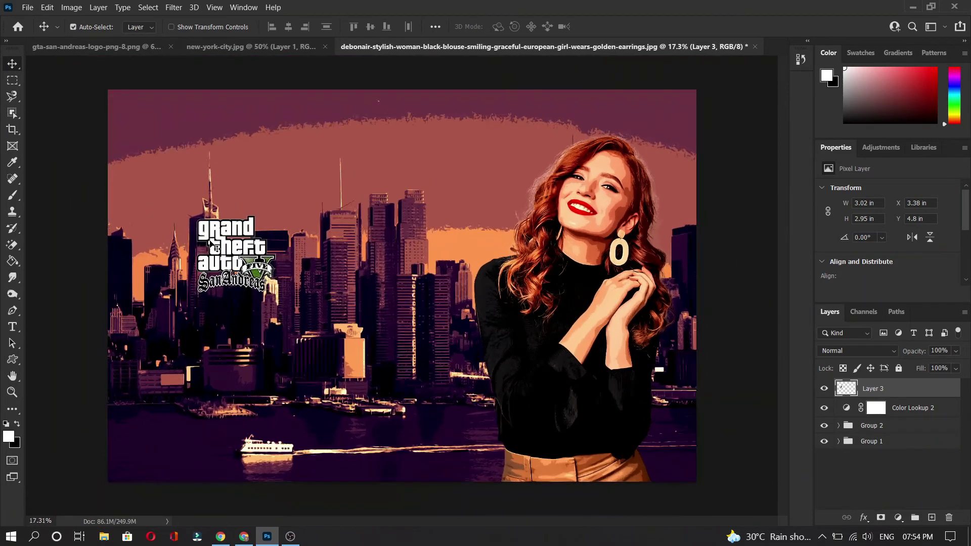
key("ctrl+t")
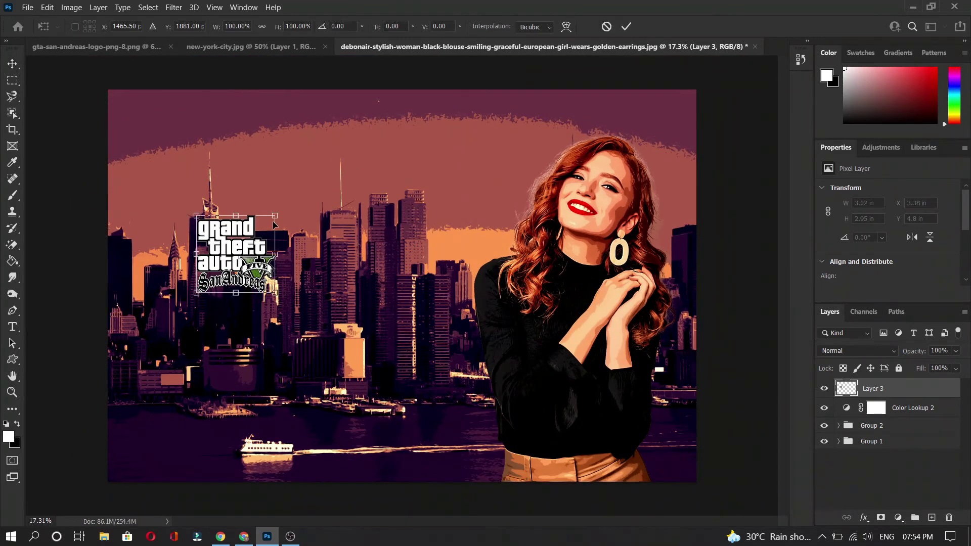
left_click_drag(276, 217, 418, 152)
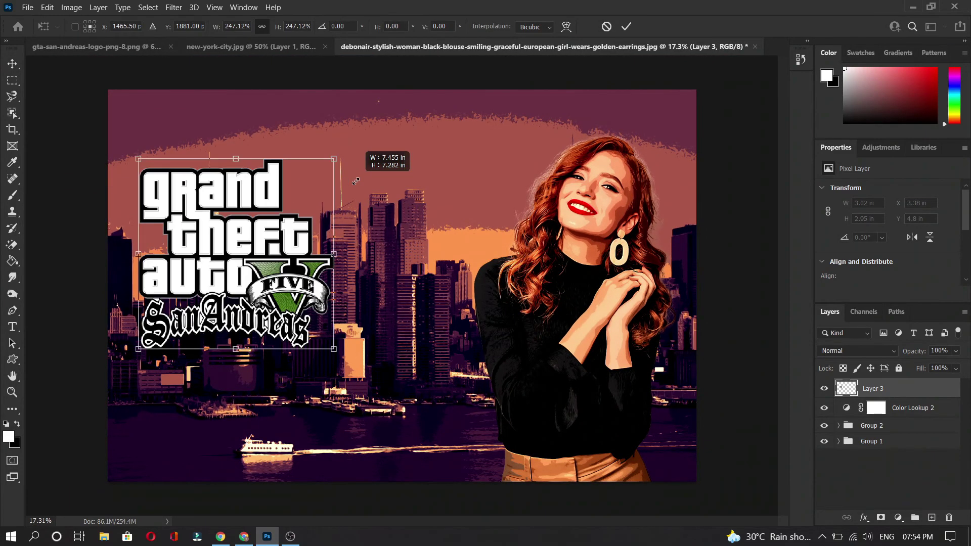
key("Return")
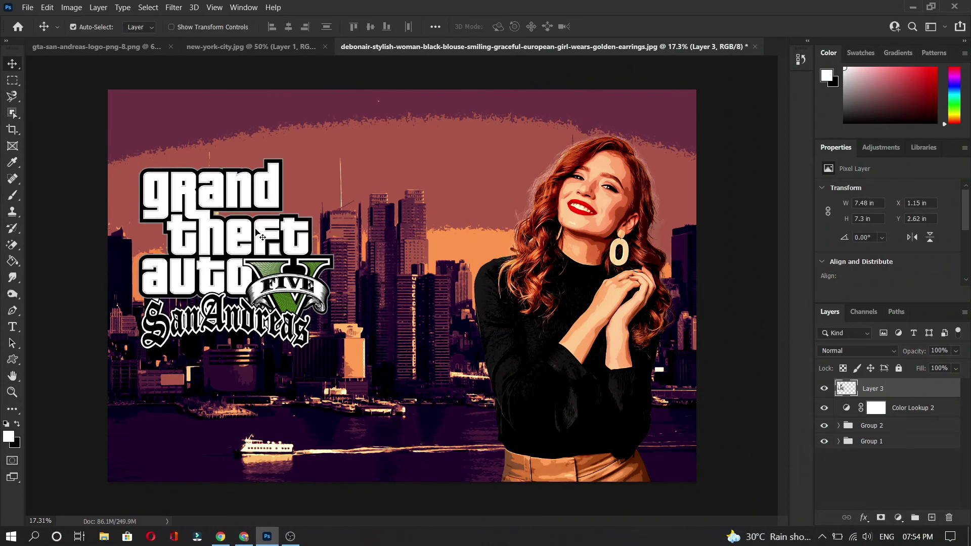
left_click_drag(233, 240, 292, 227)
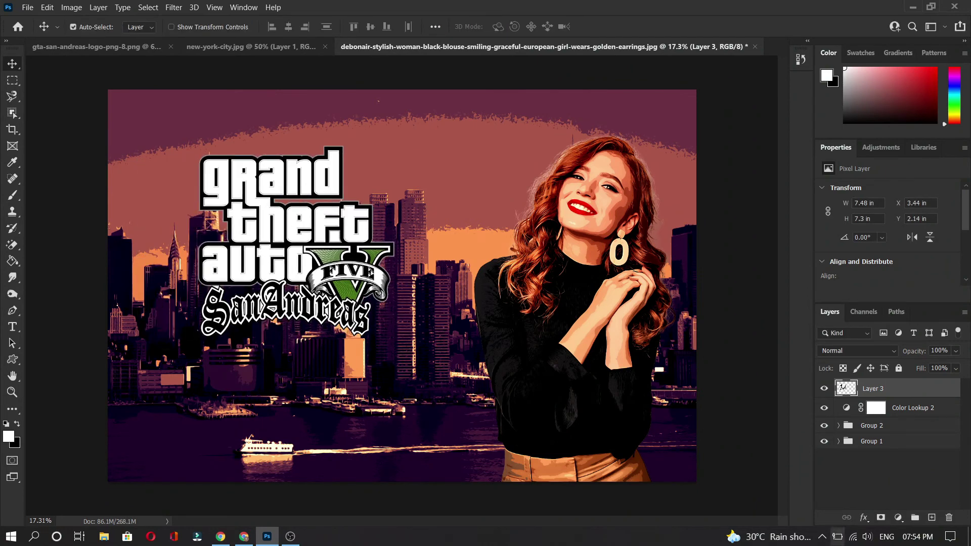
left_click_drag(907, 410, 914, 388)
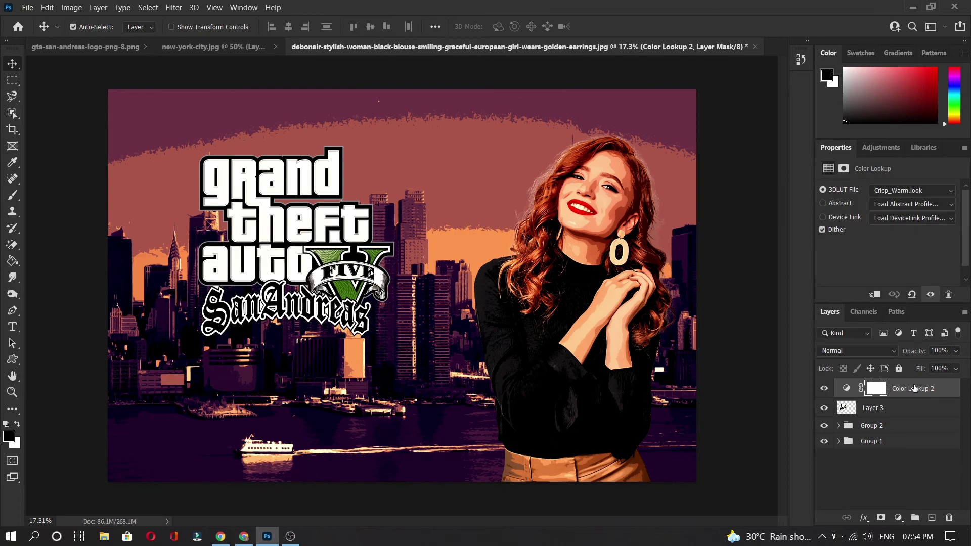